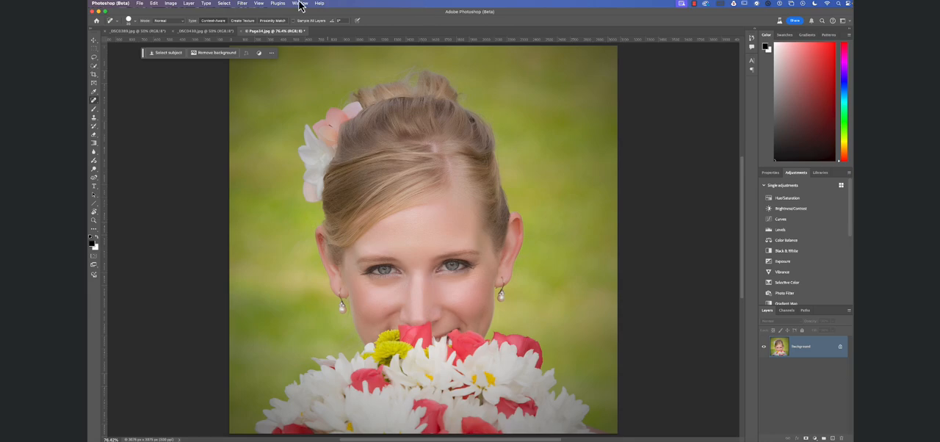
Select the woman and her bouquet with the Object Selection tool's Select Subject, using the Device processing option.
right_click(96, 70)
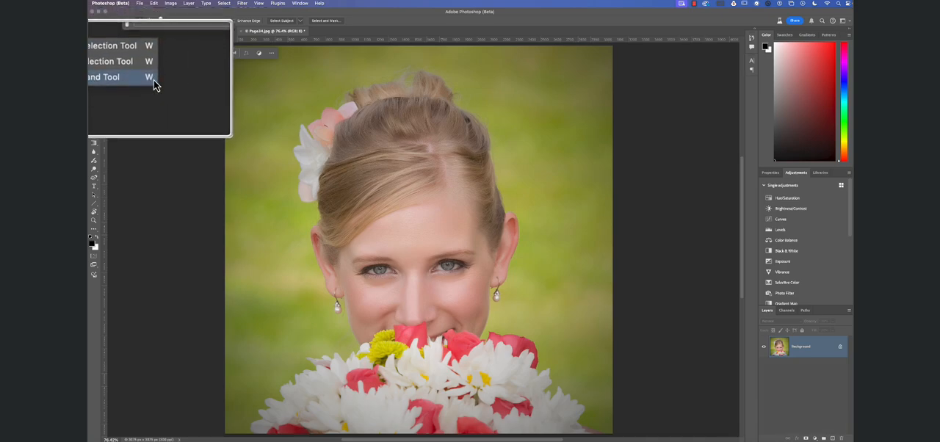
click(156, 85)
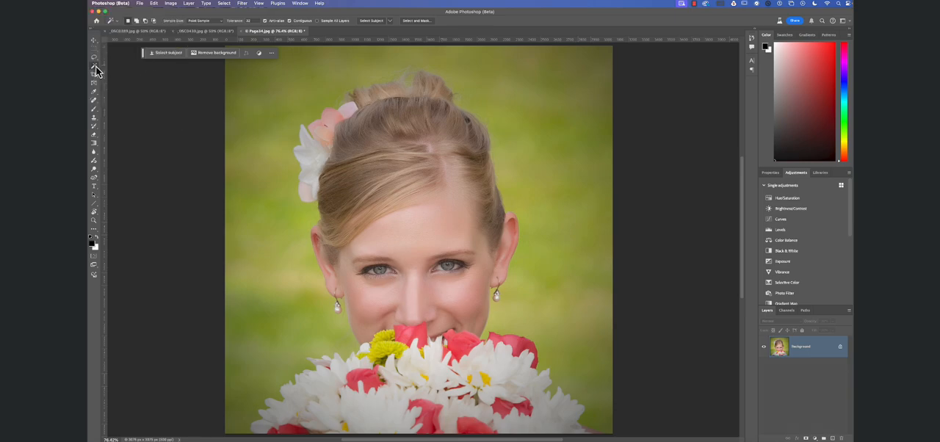
right_click(96, 70)
click(117, 66)
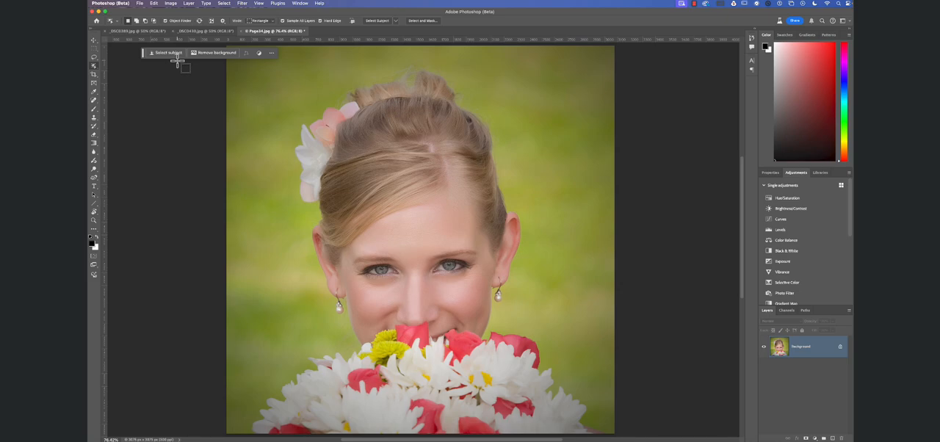
scroll(177, 62, right, 1)
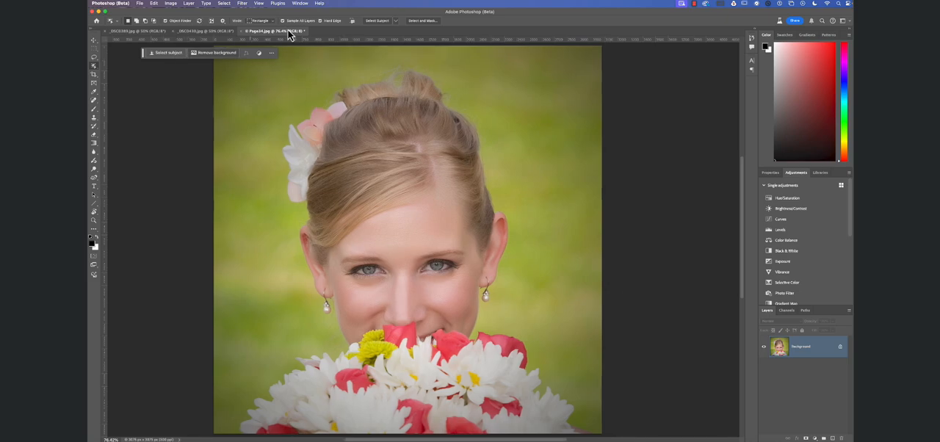
scroll(367, 27, down, 1)
scroll(367, 27, left, 1)
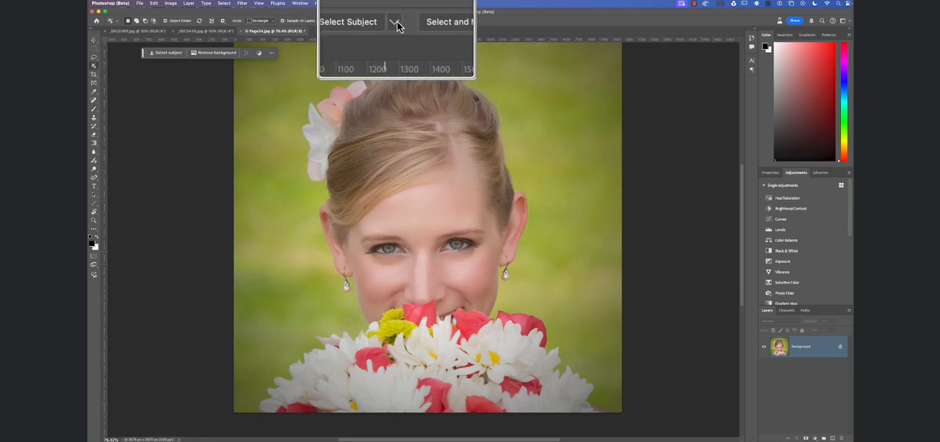
click(396, 26)
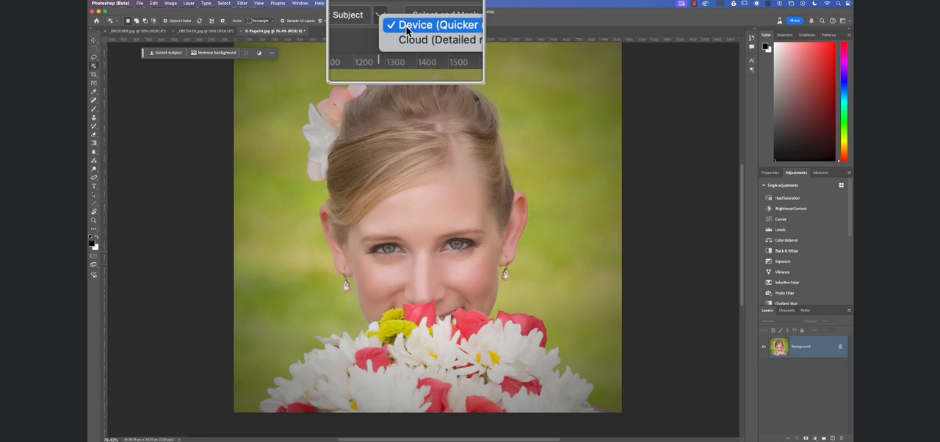
click(407, 28)
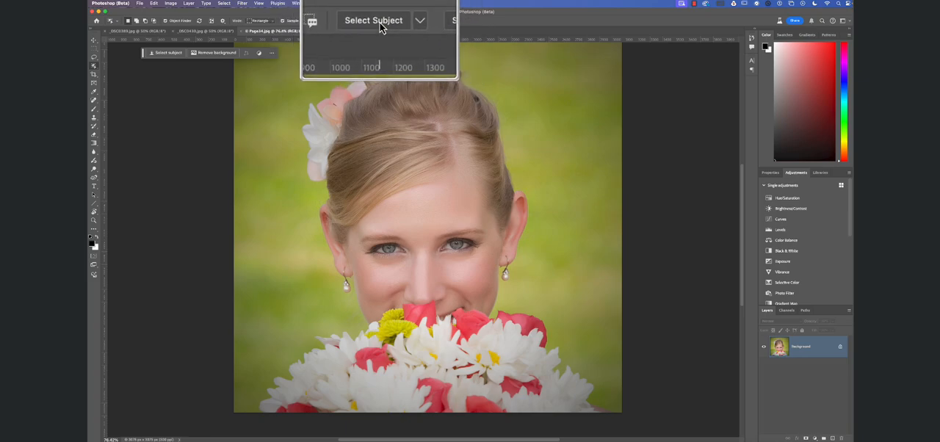
click(380, 22)
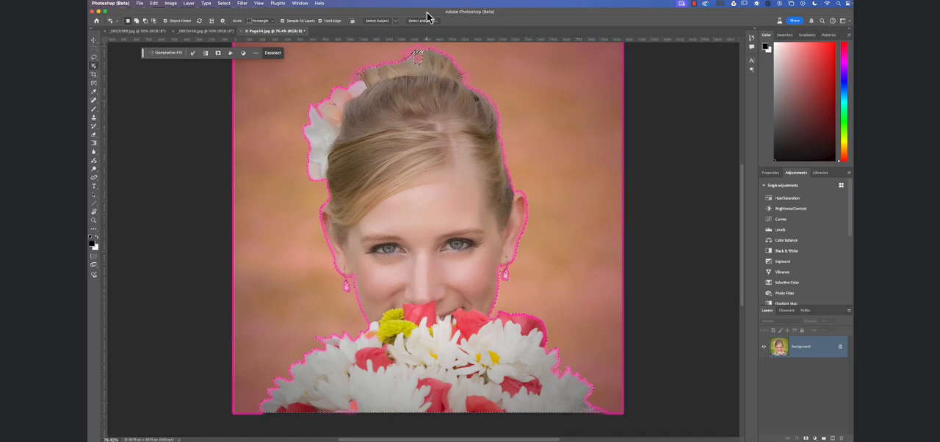
Open the subject selection in the Select and Mask workspace.
scroll(424, 22, right, 2)
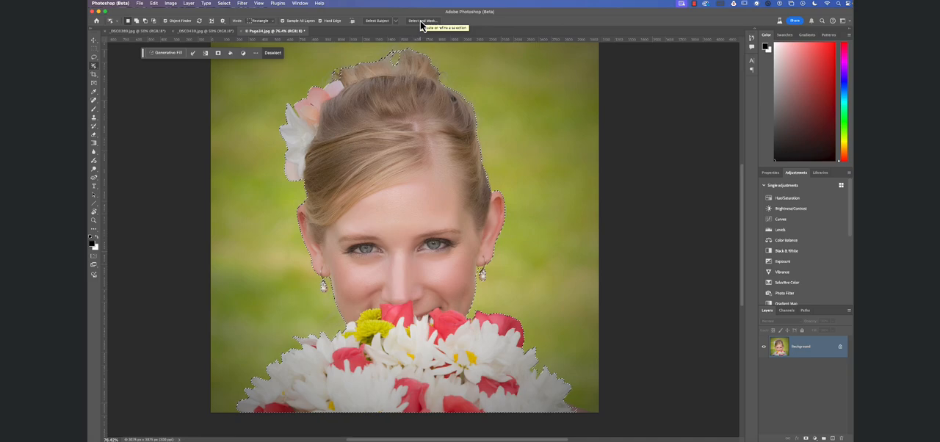
scroll(421, 23, left, 1)
scroll(421, 23, right, 1)
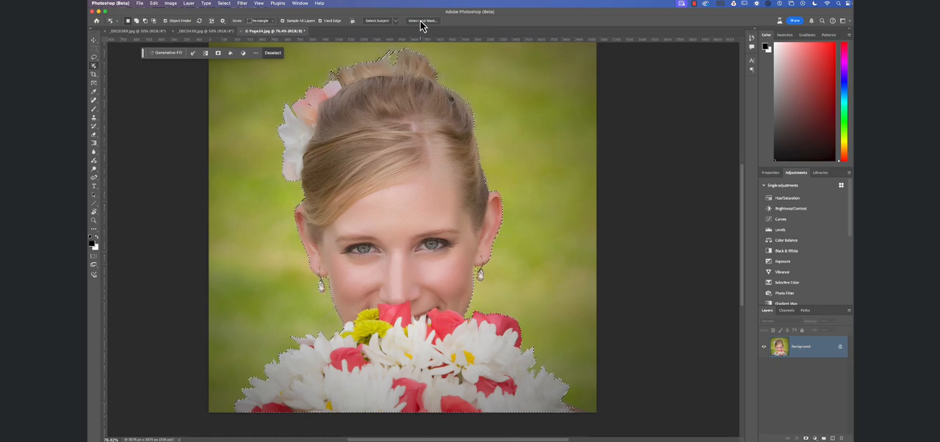
click(421, 23)
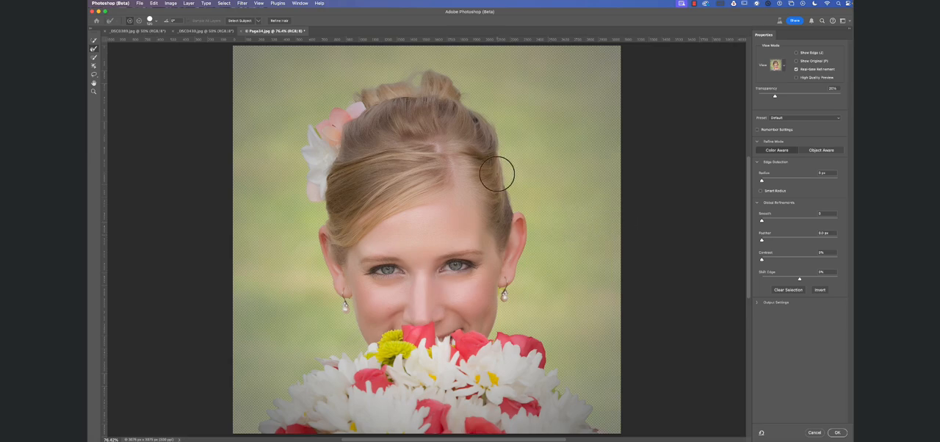
Brush the gap between the cheek and the earring on the image's right with the Refine Edge Brush, and inspect the opposite earring.
scroll(514, 198, right, 1)
scroll(514, 198, left, 1)
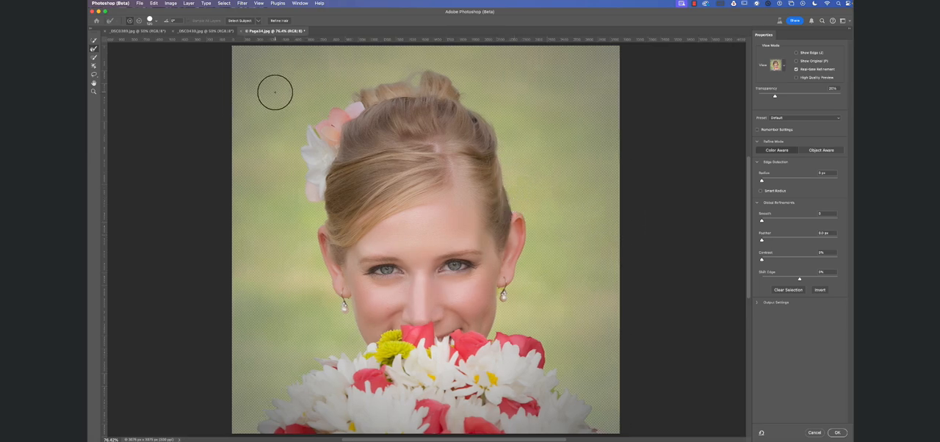
scroll(98, 54, left, 1)
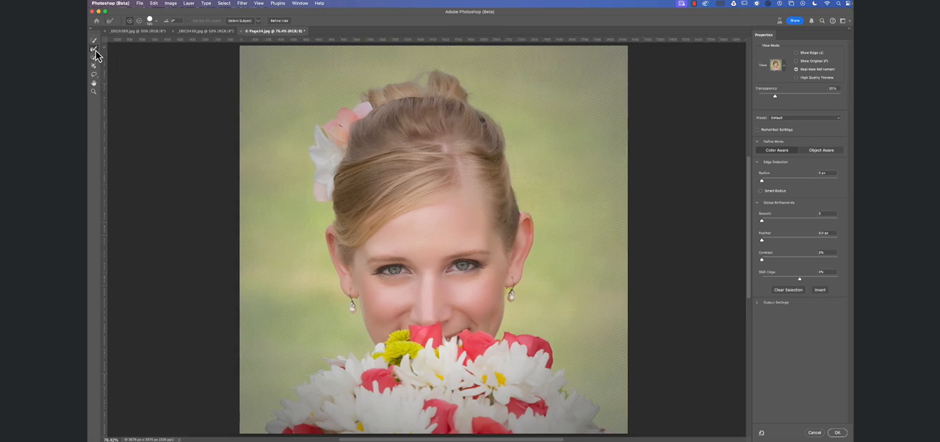
scroll(95, 53, right, 3)
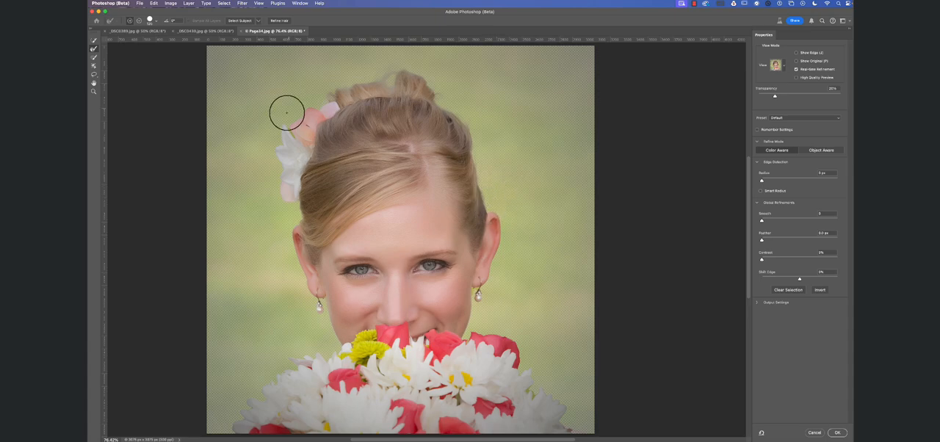
scroll(289, 122, right, 1)
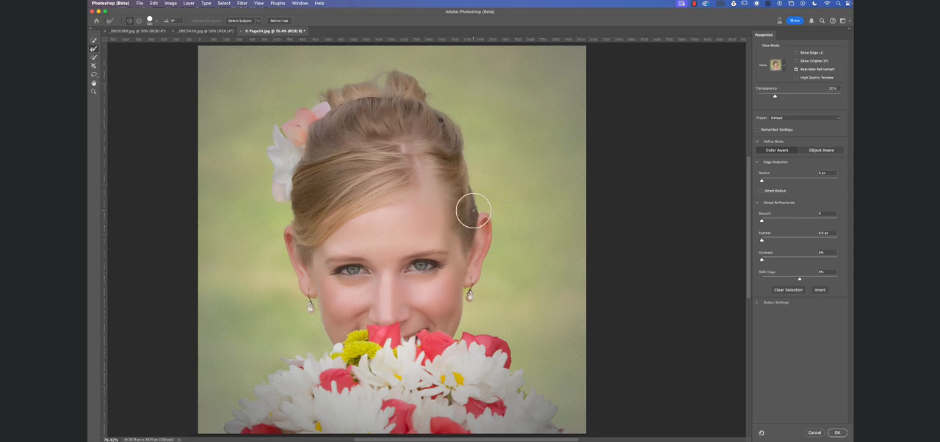
scroll(485, 205, right, 2)
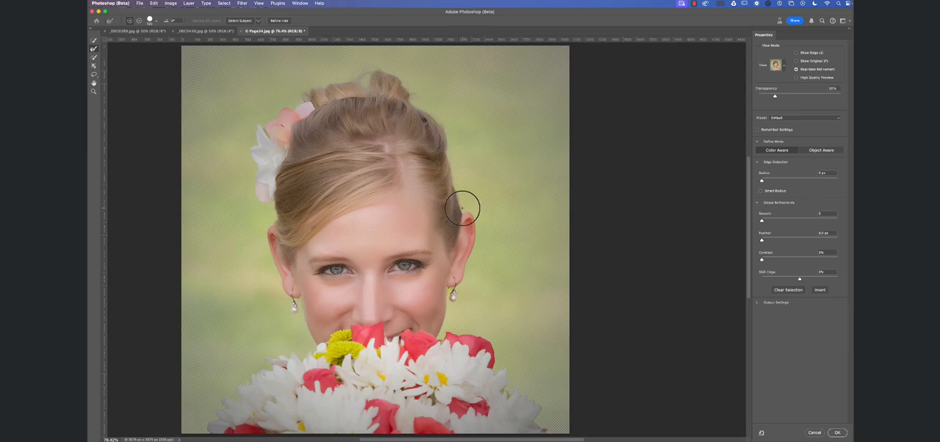
scroll(459, 207, right, 1)
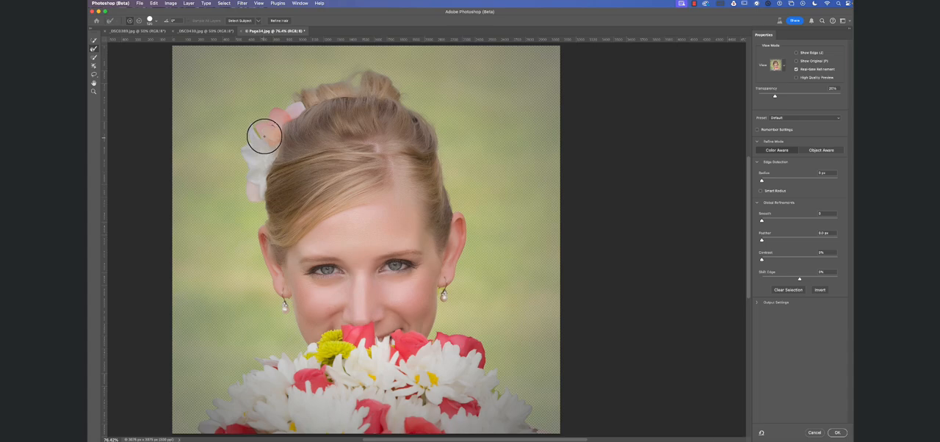
key(super+space)
drag(261, 136, 294, 143)
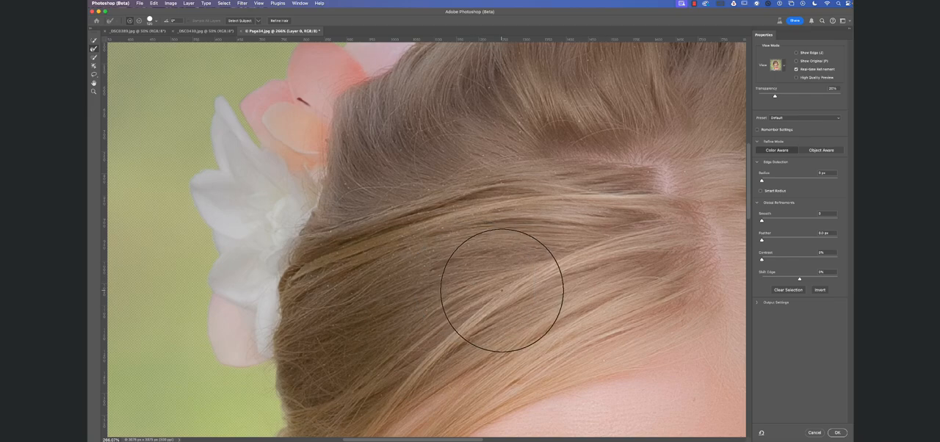
mouse_move(503, 287)
mouse_down()
mouse_move(287, 3)
mouse_move(177, 5)
mouse_up()
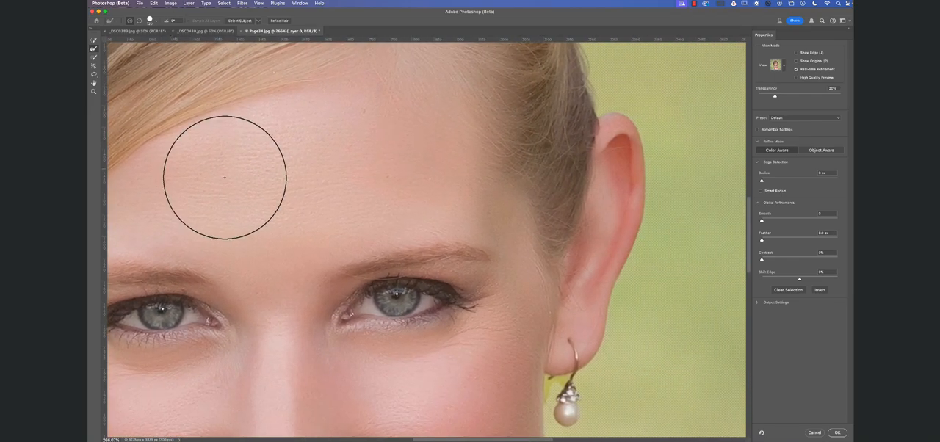
drag(223, 178, 205, 37)
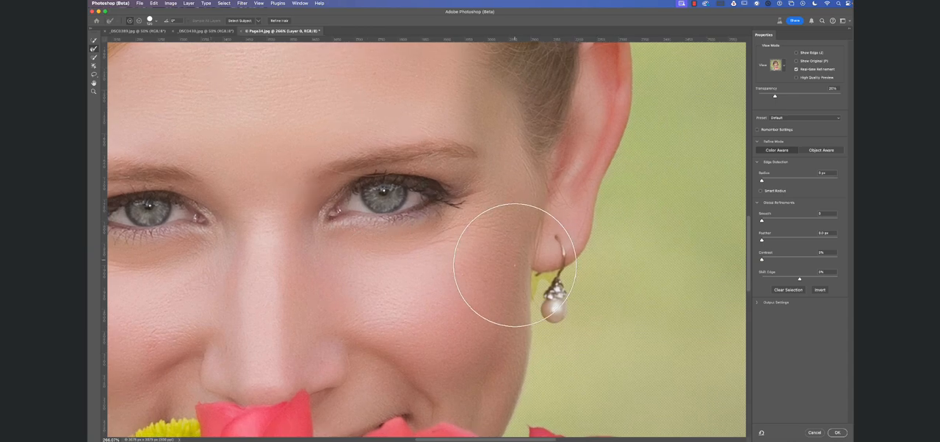
mouse_move(540, 279)
mouse_down()
mouse_move(534, 293)
mouse_move(536, 283)
mouse_up()
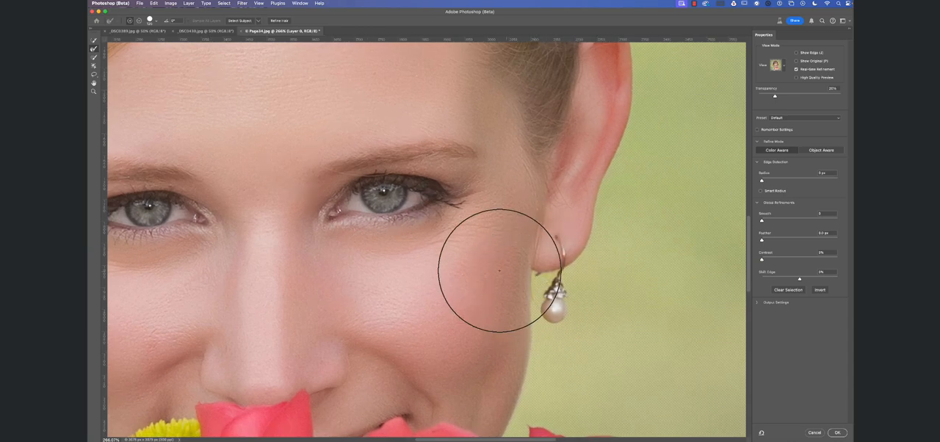
drag(373, 308, 715, 275)
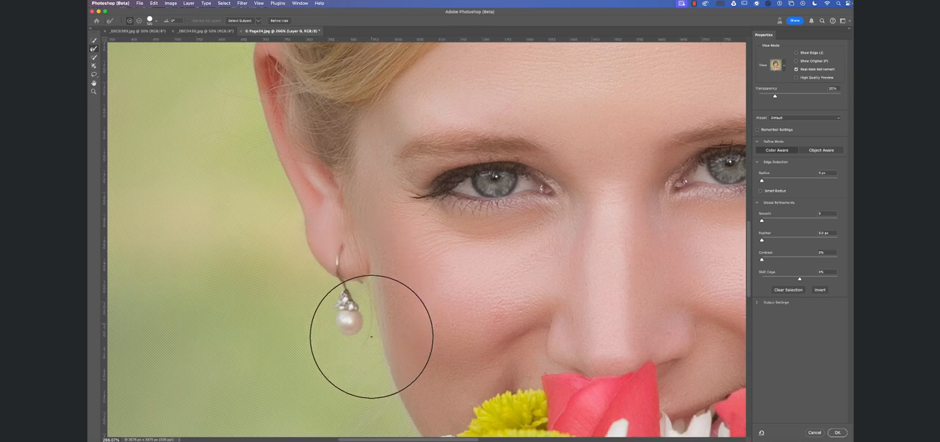
drag(500, 306, 503, 316)
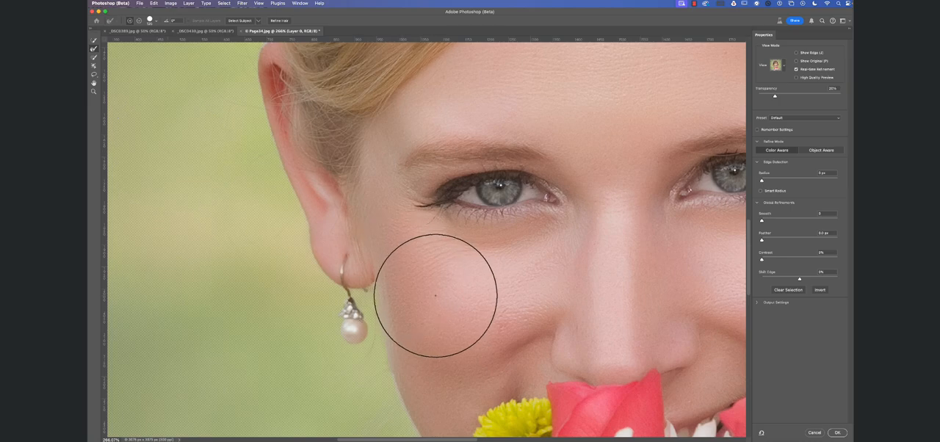
Check the edges around the face and bouquet, and set the selection's feather to 0.3 px.
click(93, 45)
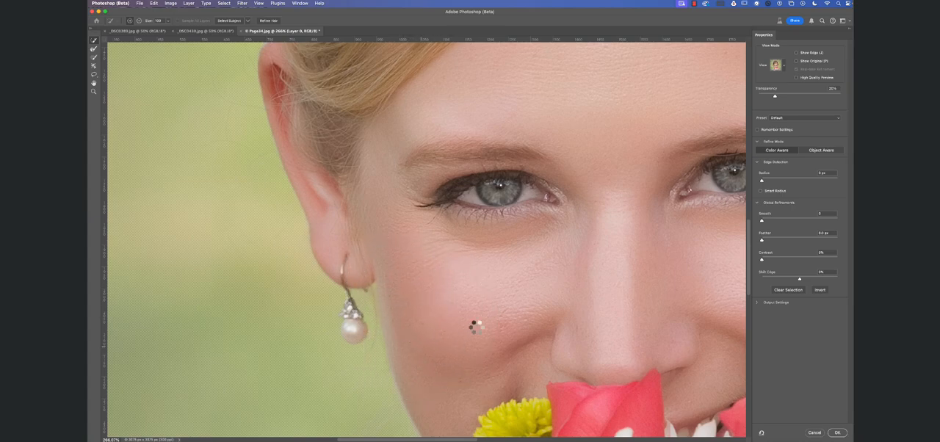
drag(455, 271, 321, 103)
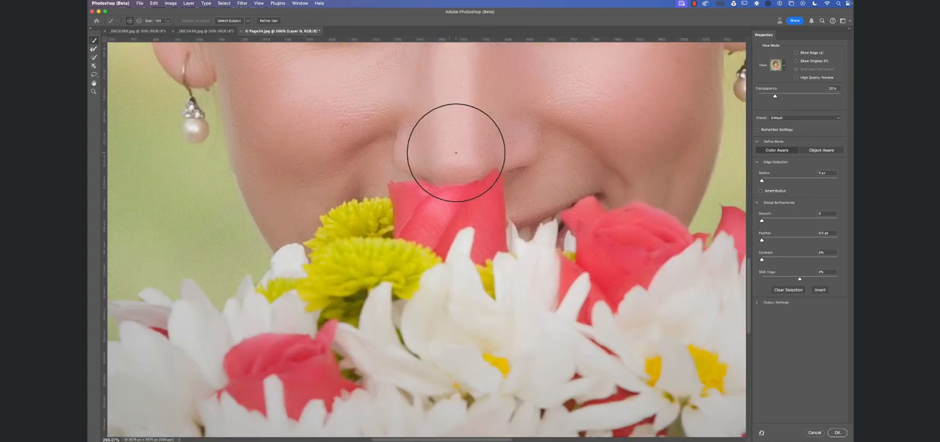
drag(462, 145, 454, 255)
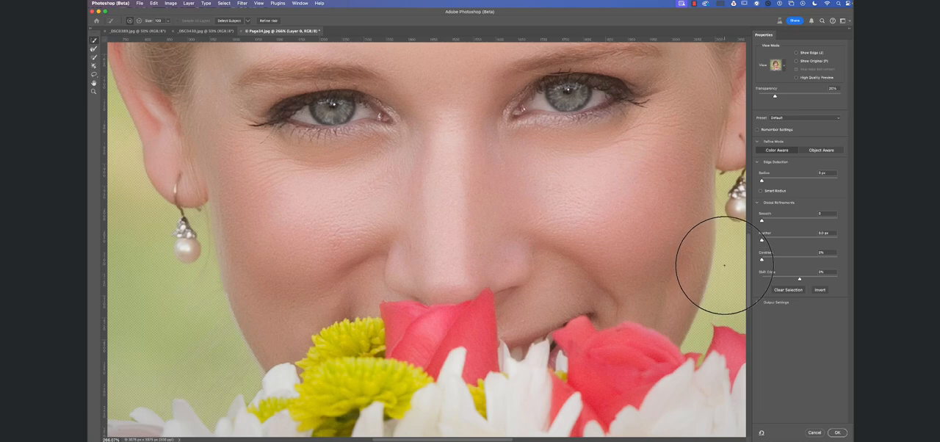
click(796, 276)
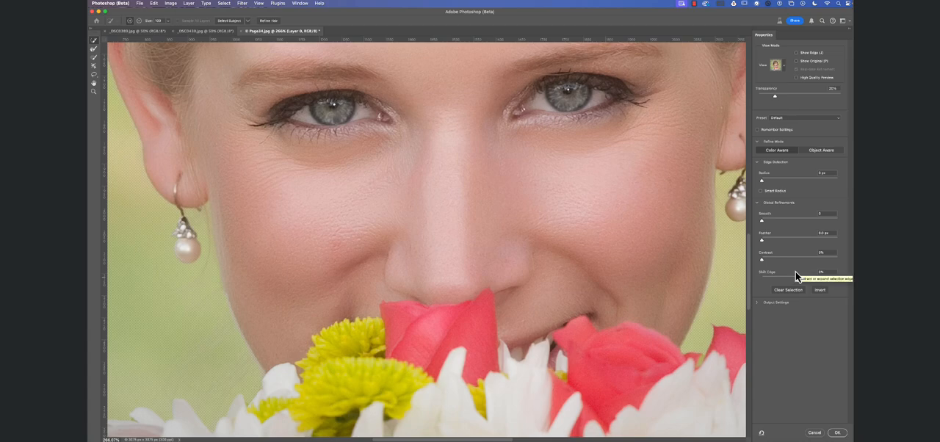
click(823, 233)
key(BackSpace)
text(3)
Set the output of the refined edge to Selection and apply the refinement.
click(757, 302)
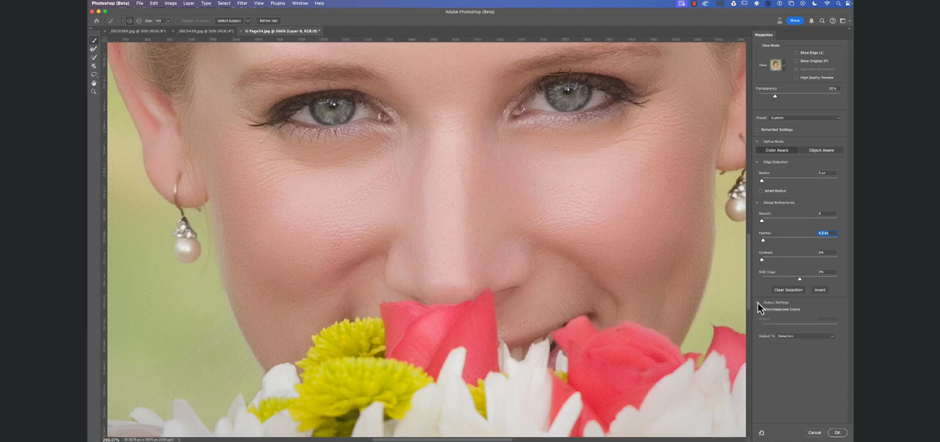
click(832, 337)
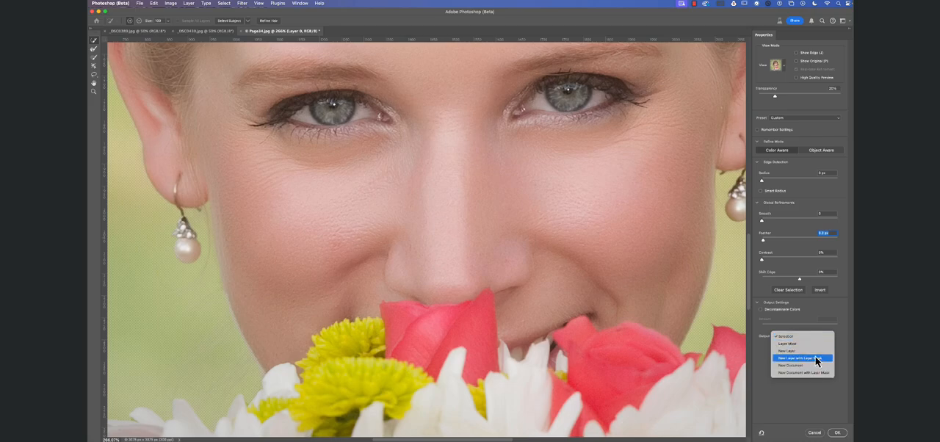
click(794, 335)
click(838, 433)
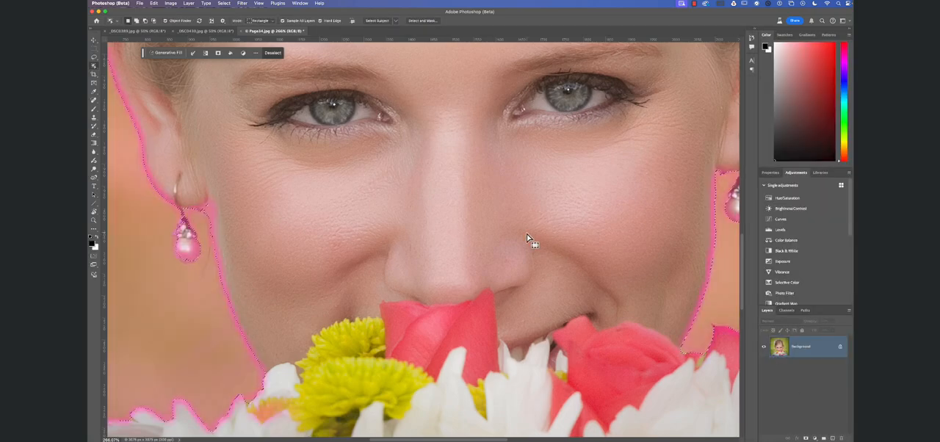
Copy the selected subject to a new layer and hide the Background layer.
key(super+0)
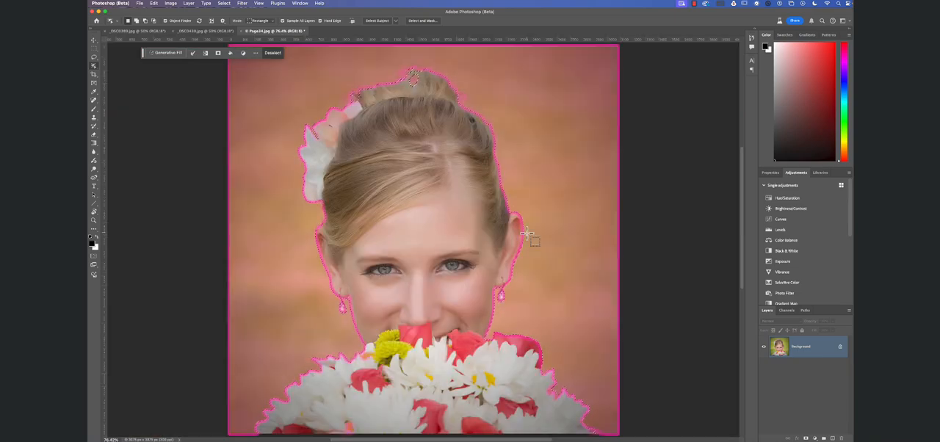
key(b)
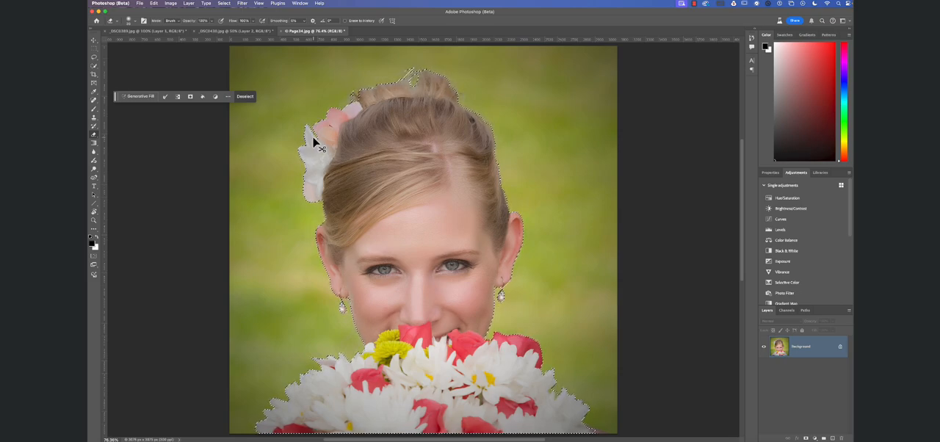
key(super+j)
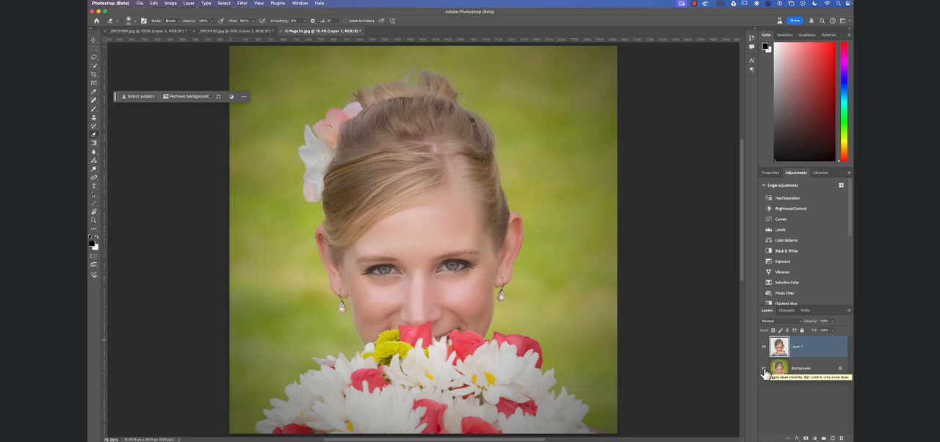
click(763, 372)
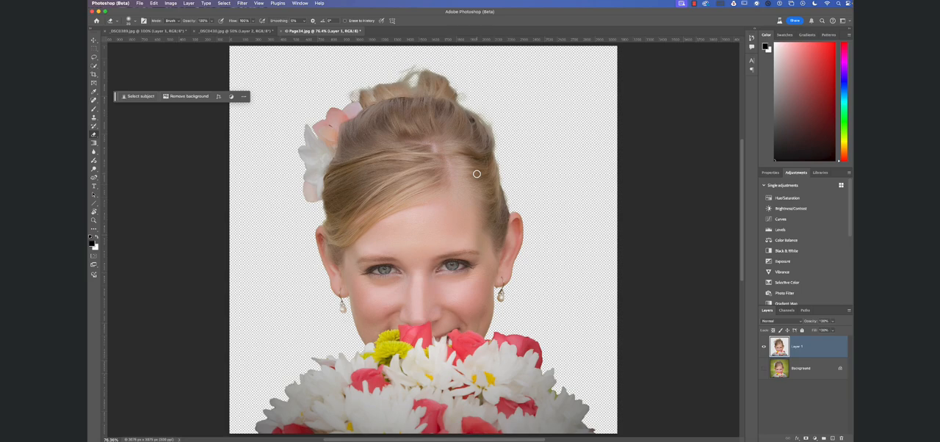
scroll(477, 174, right, 2)
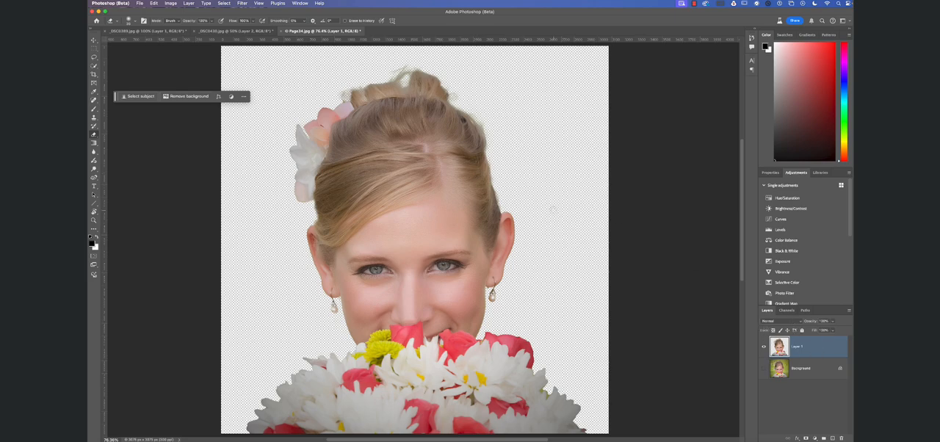
click(694, 4)
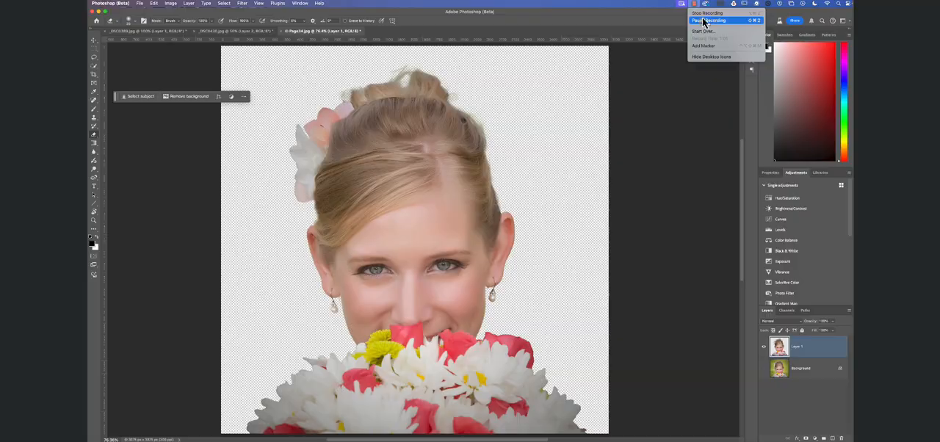
click(702, 14)
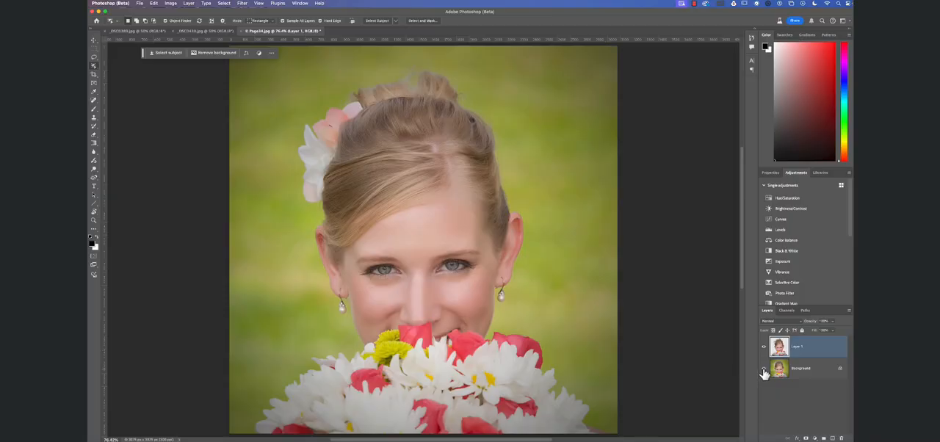
click(764, 370)
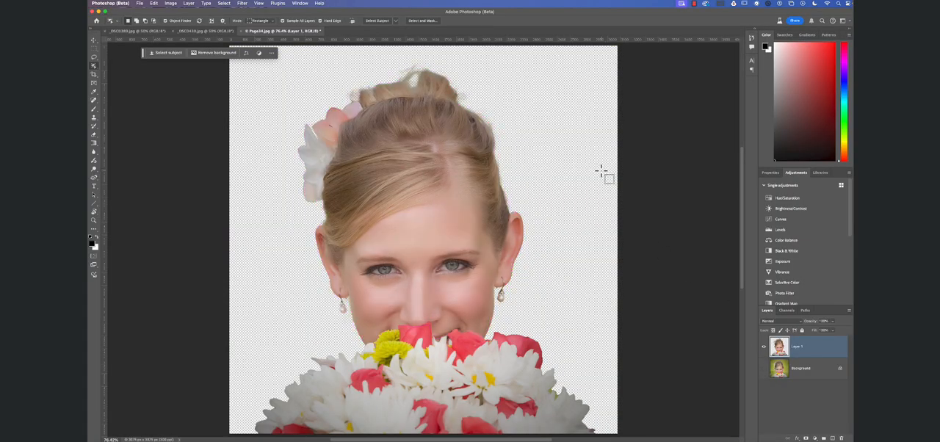
scroll(601, 171, right, 2)
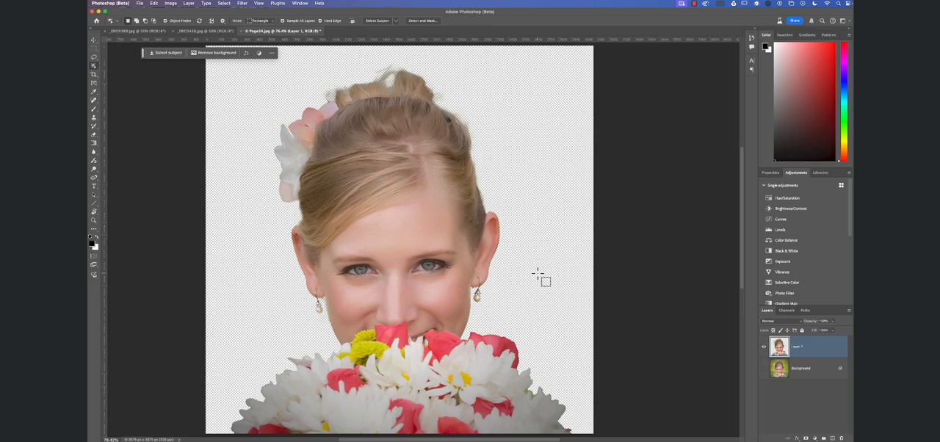
scroll(537, 274, left, 1)
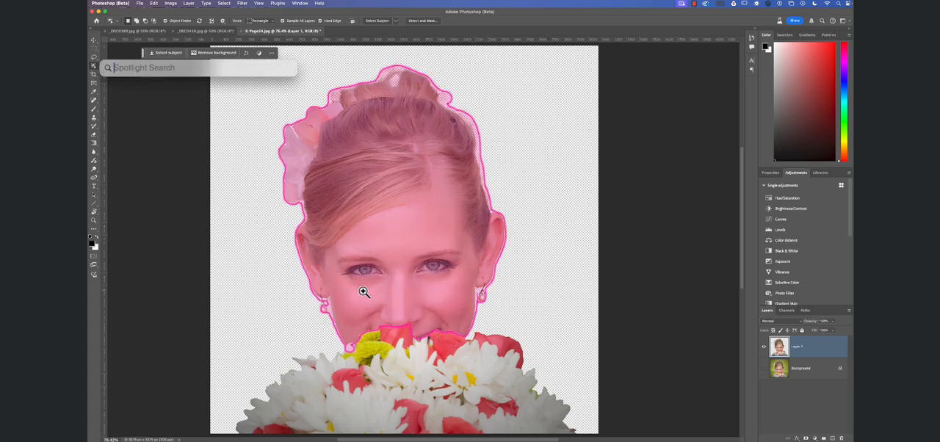
Erase the leftover background between the cheek and the earring on the image's left, and down the cheek edge, with a smaller Eraser.
scroll(345, 290, up, 5)
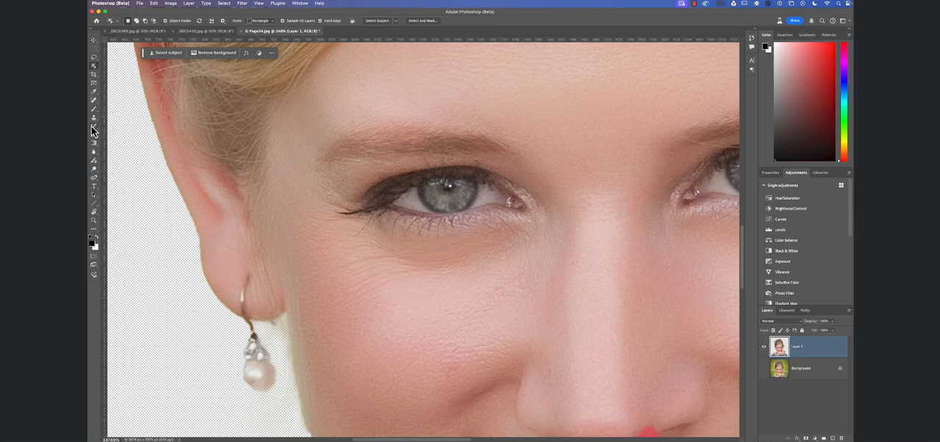
key(e)
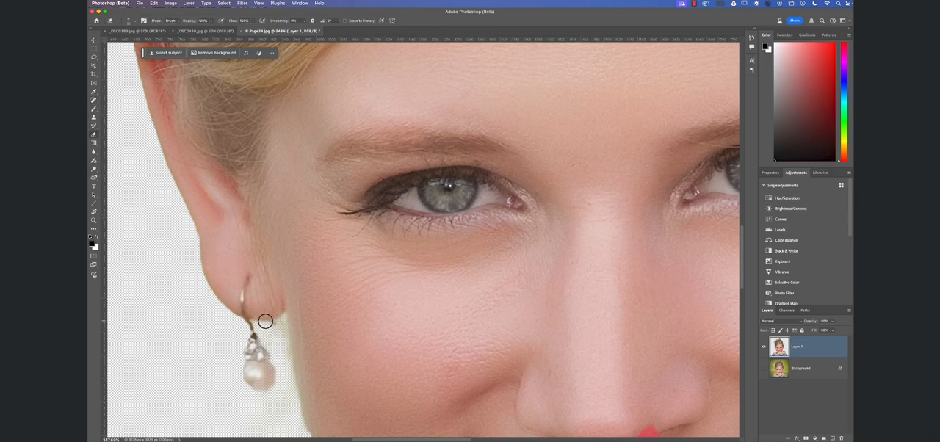
key(bracketleft)
key(bracketleft)
key(bracketleft)
mouse_move(285, 317)
mouse_down()
mouse_move(293, 382)
mouse_move(289, 358)
mouse_move(294, 393)
mouse_up()
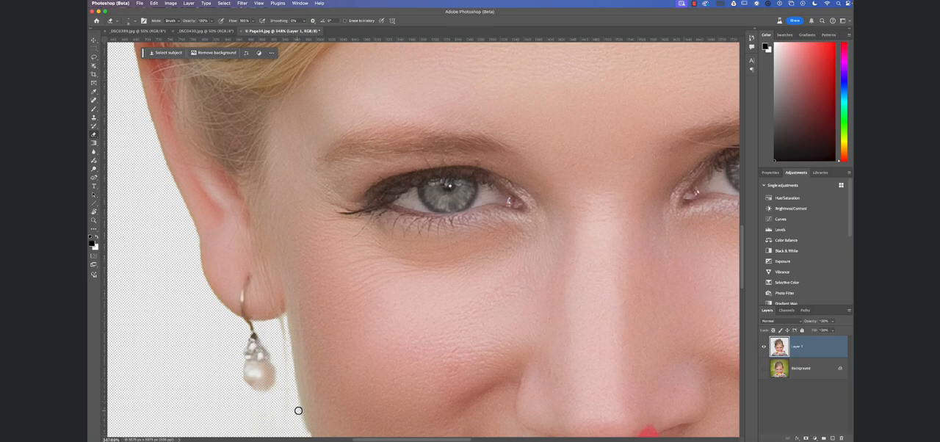
scroll(309, 404, down, 3)
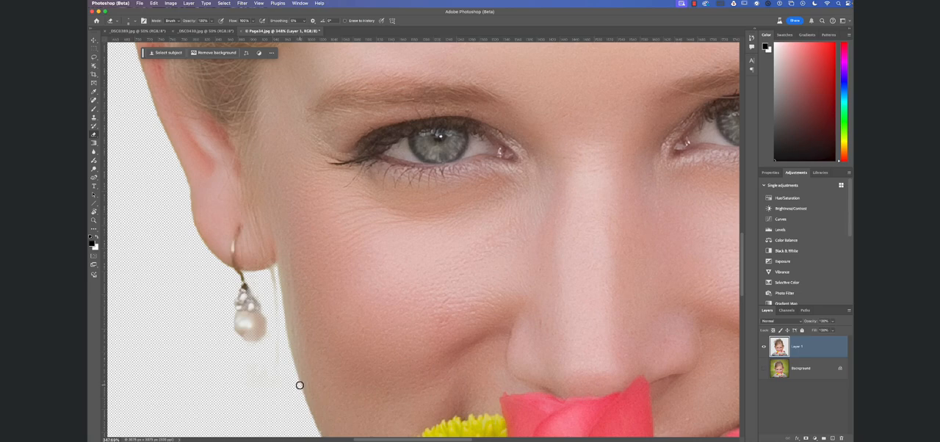
drag(298, 389, 283, 324)
scroll(336, 352, down, 5)
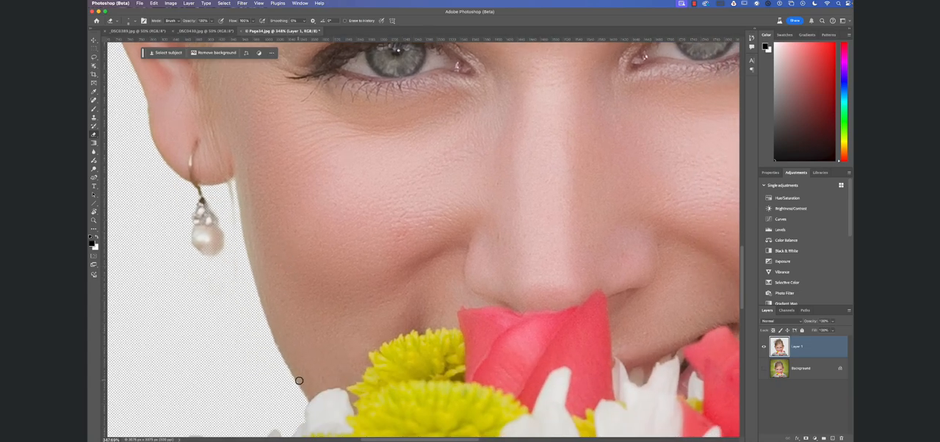
Erase the residue on the cheek edge beside the earring on the image's right, and show the Background layer again.
key(space)
drag(392, 299, 308, 323)
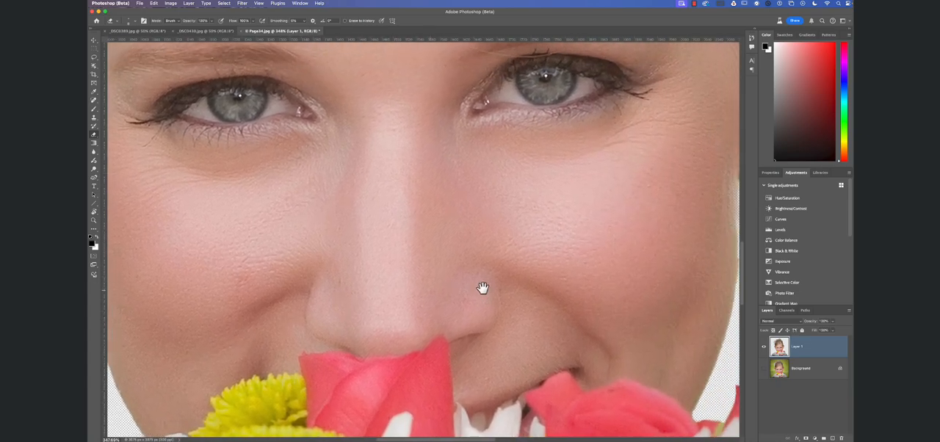
drag(511, 289, 462, 293)
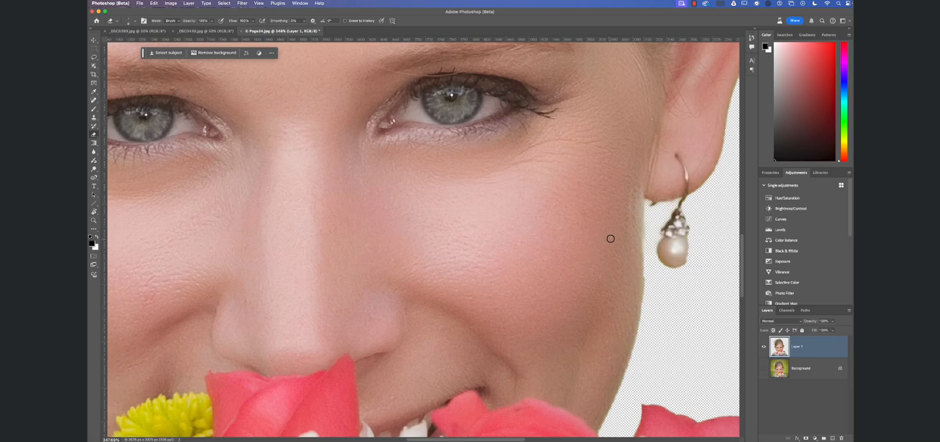
shift+click(645, 256)
key(super+0)
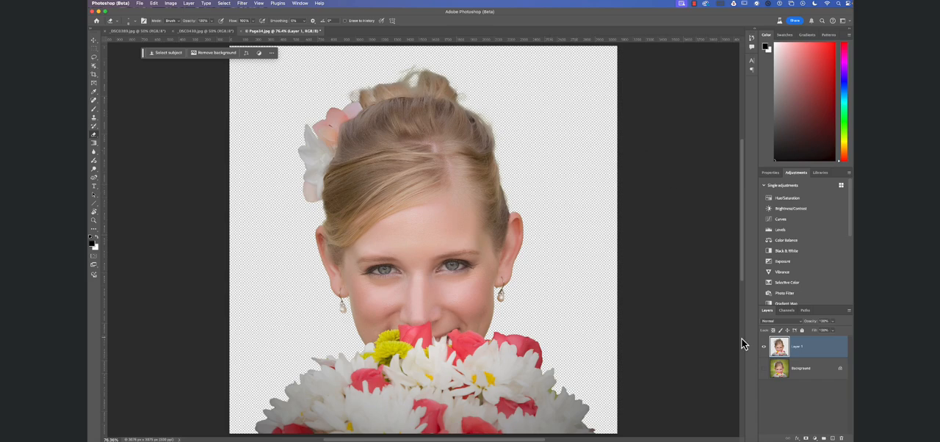
click(763, 369)
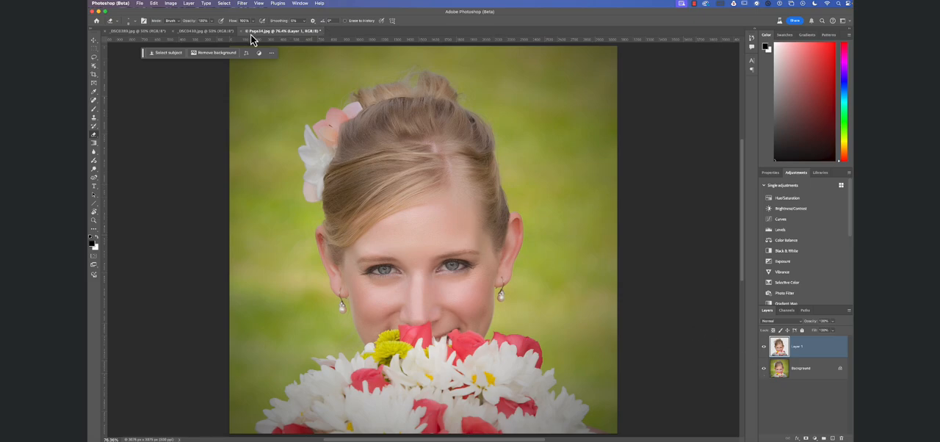
In _DSC0430.jpg, select the boy, woman and bicycle, and adjust the selection around the boy's leg and the bicycle with the Object Selection tool.
click(224, 33)
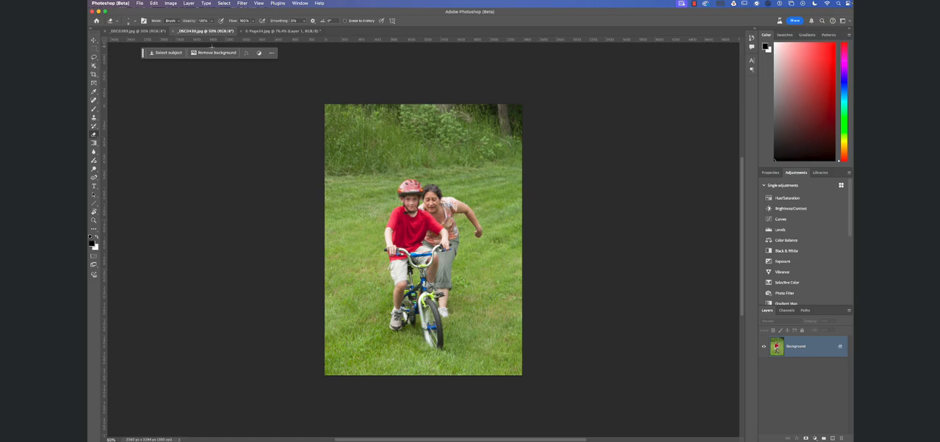
key(w)
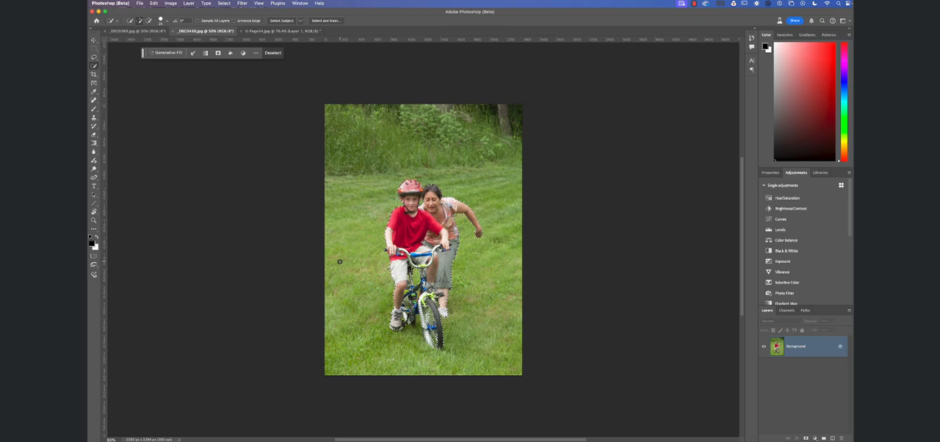
right_click(94, 67)
click(122, 66)
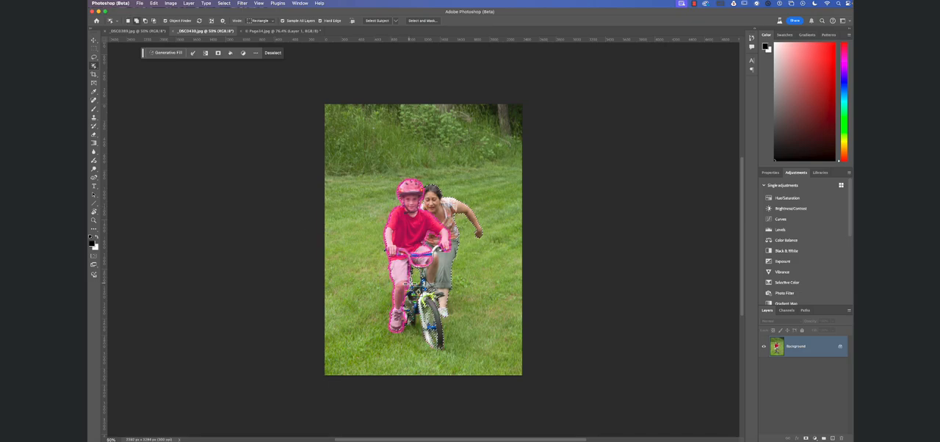
drag(409, 283, 430, 276)
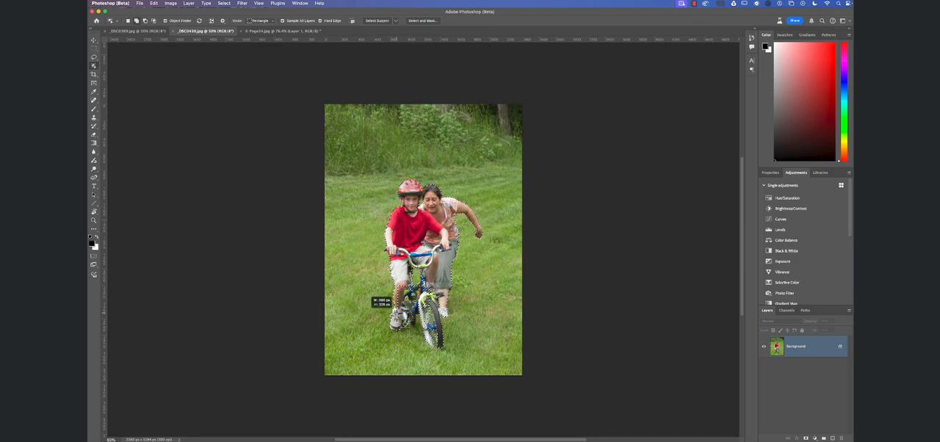
drag(394, 312, 431, 336)
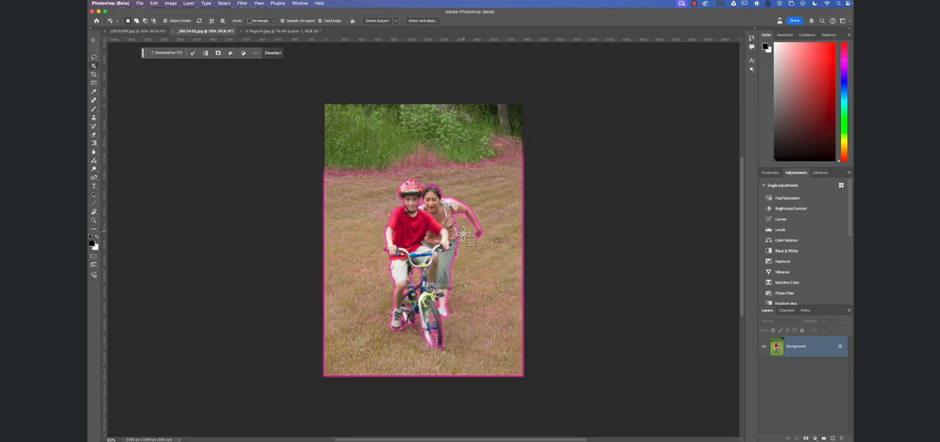
Open the selection in Select and Mask and brush the back edge of the woman's hair with a smaller Quick Selection brush.
click(420, 20)
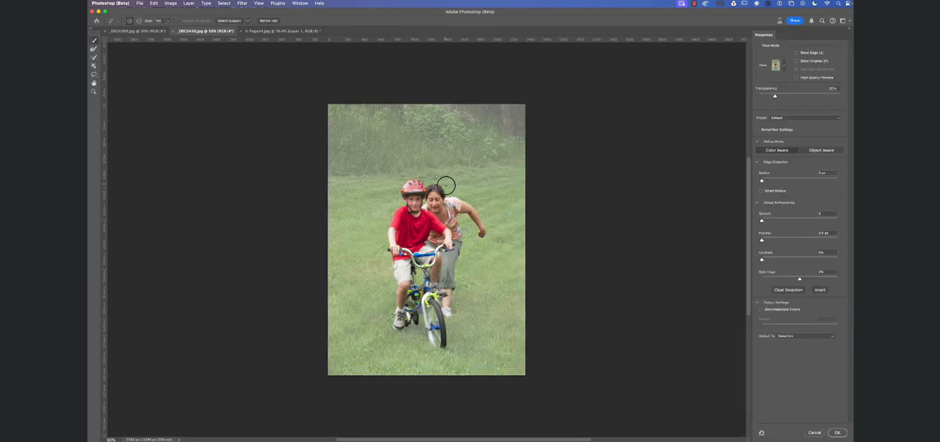
key(super+space)
drag(444, 191, 483, 193)
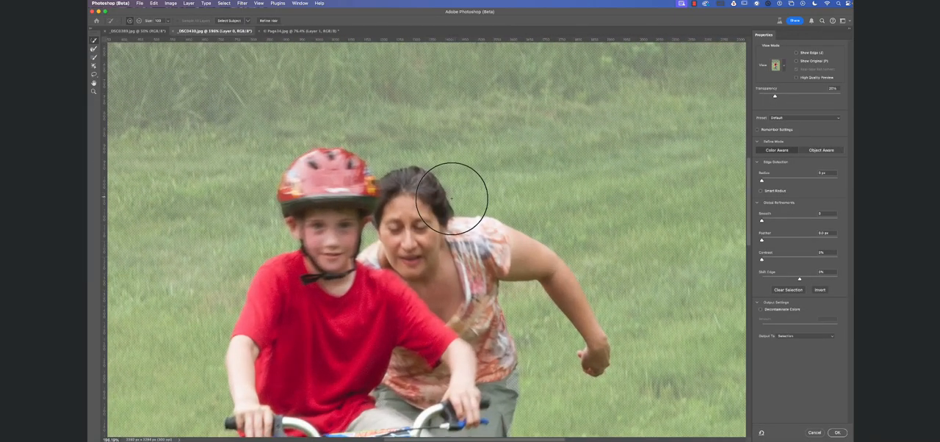
key(bracketleft)
key(bracketleft)
key(bracketleft)
key(bracketleft)
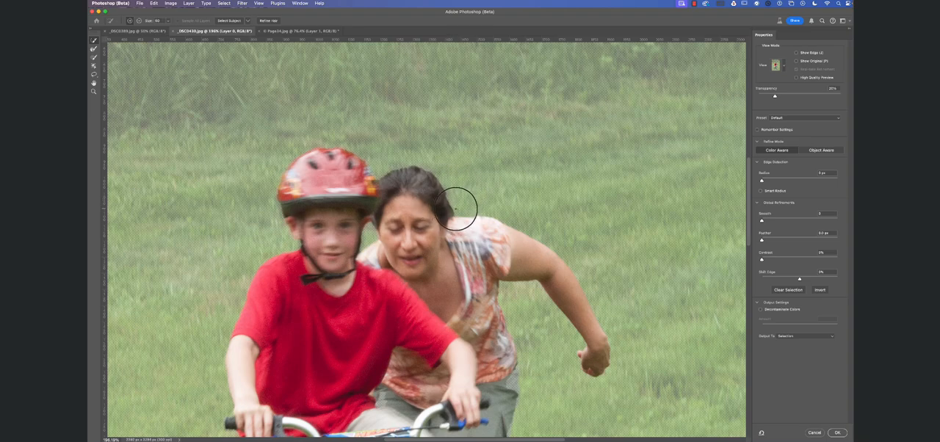
drag(455, 212, 442, 177)
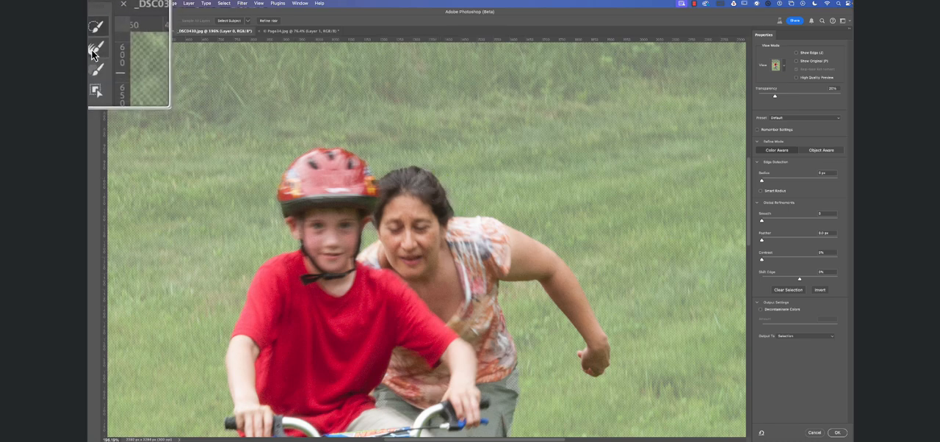
Switch to a smaller Refine Edge Brush for the helmet and hair edges, and apply the refined selection.
click(94, 49)
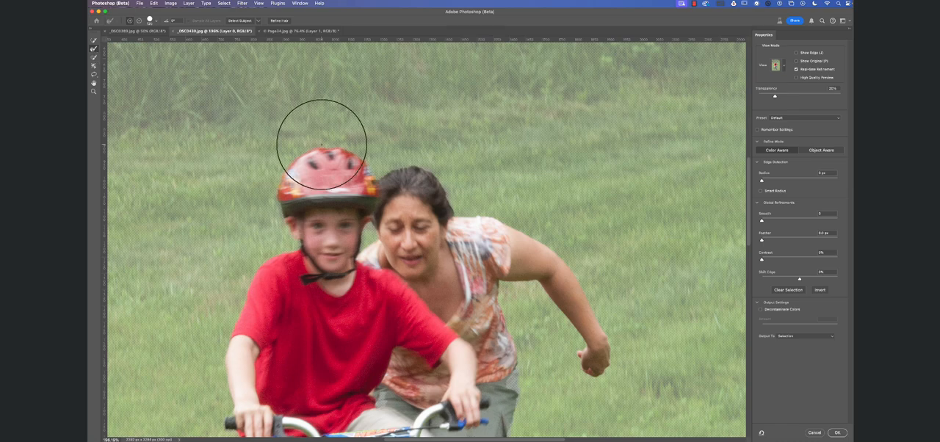
key(bracketleft)
key(bracketleft)
key(bracketleft)
key(bracketleft)
key(bracketleft)
key(bracketleft)
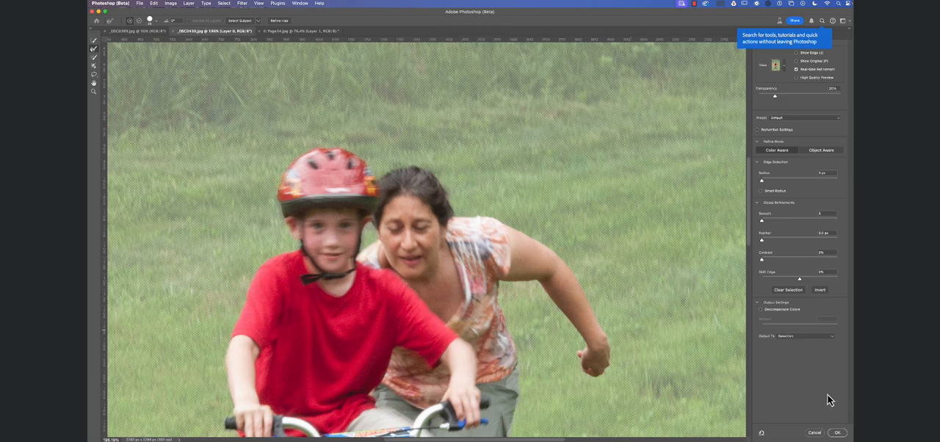
click(837, 434)
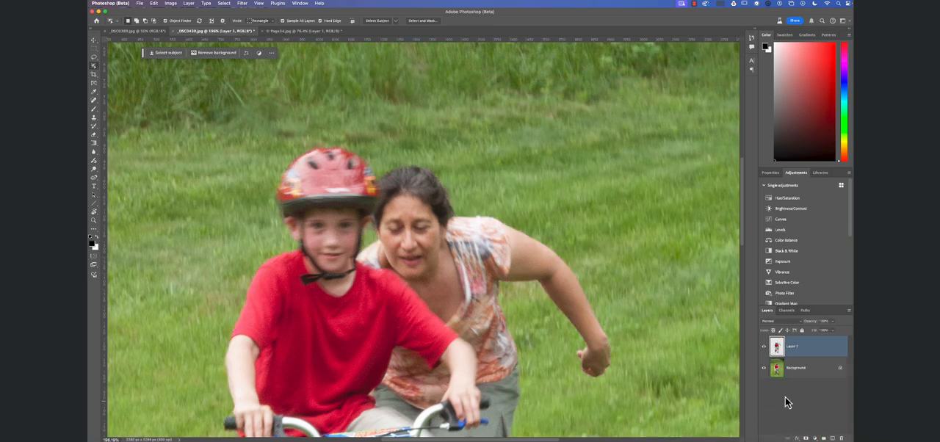
Copy the selected boy, woman and bicycle to a new layer, and hide the Background layer to check the cutout.
click(765, 369)
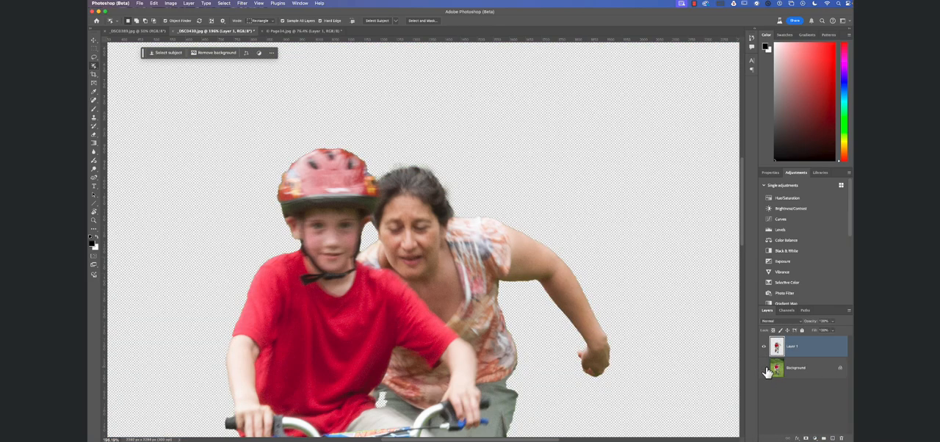
key(super+0)
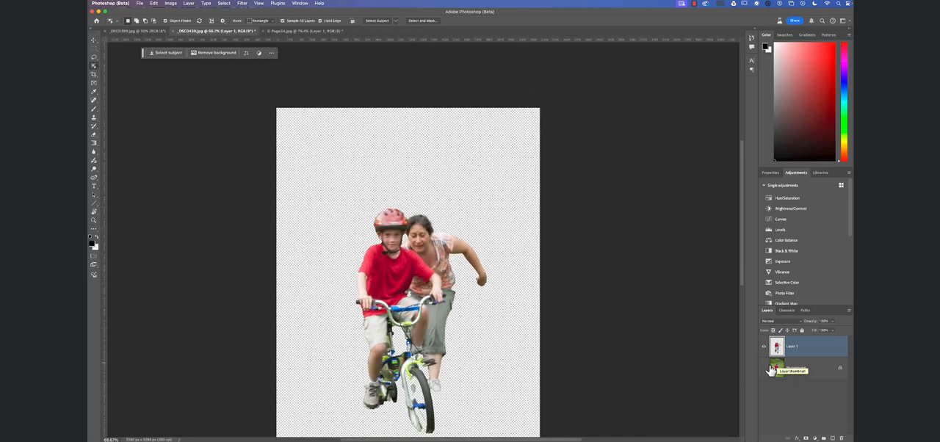
click(766, 369)
click(766, 369)
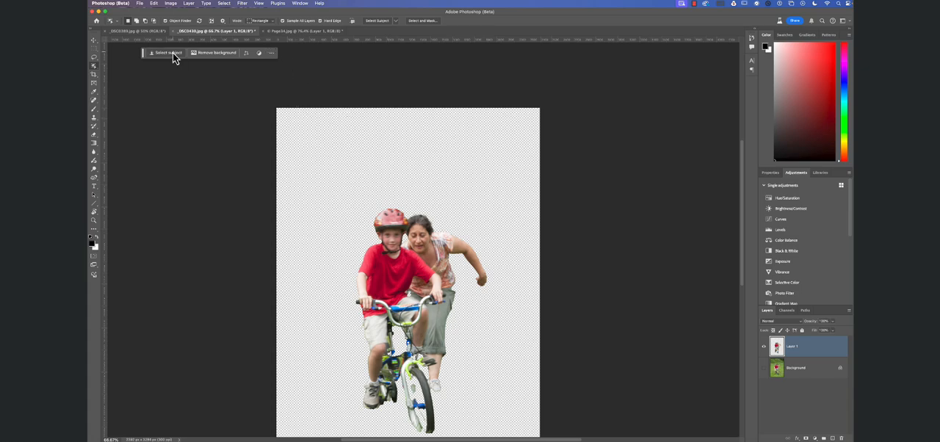
Show the Background layer, lasso the lower part of the boy's shoe and the adjoining pedal, and copy that area from Background to a new layer.
click(94, 59)
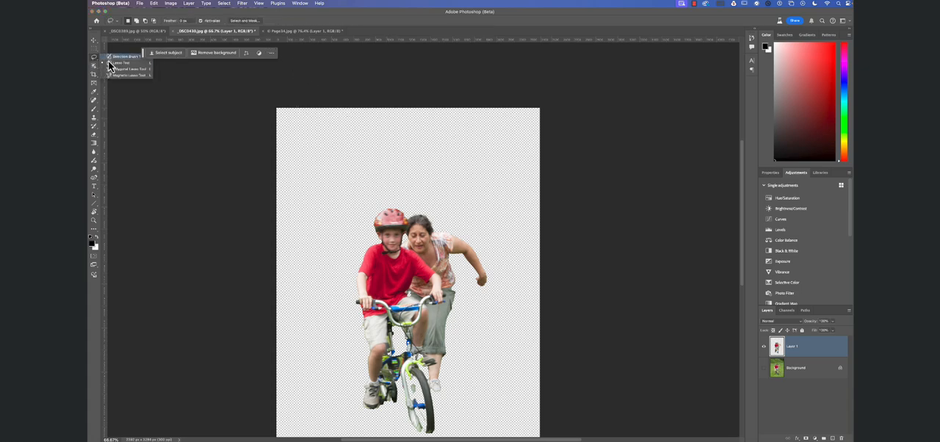
click(114, 65)
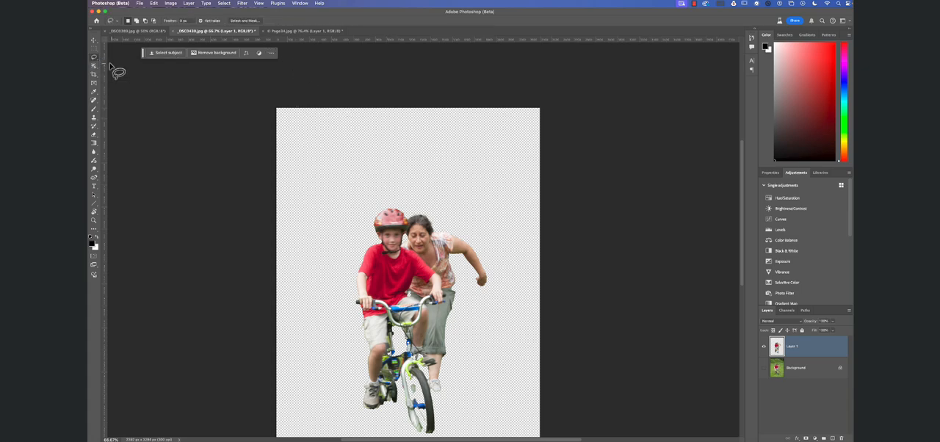
click(764, 367)
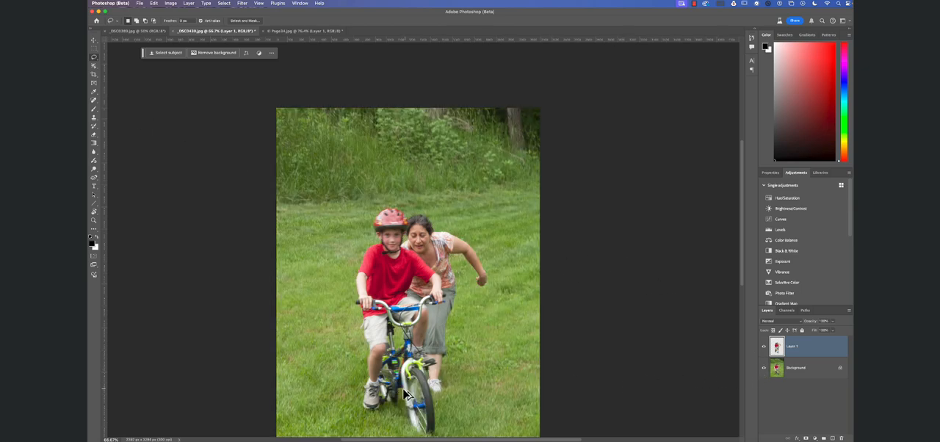
drag(406, 391, 423, 386)
key(super+z)
mouse_move(372, 405)
mouse_down()
mouse_move(401, 398)
mouse_move(403, 364)
mouse_move(362, 373)
mouse_up()
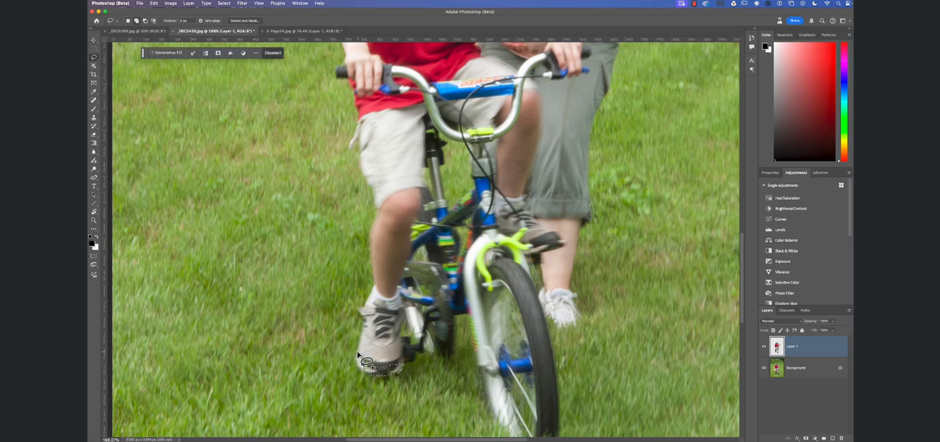
mouse_move(357, 356)
mouse_down()
mouse_move(364, 373)
mouse_move(410, 359)
mouse_move(402, 345)
mouse_move(360, 358)
mouse_up()
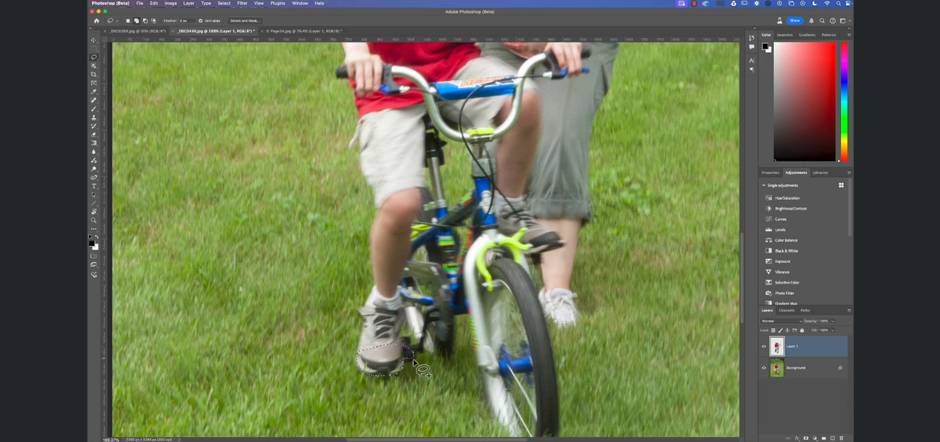
mouse_move(412, 353)
mouse_down()
mouse_move(423, 349)
mouse_move(398, 339)
mouse_move(376, 348)
mouse_up()
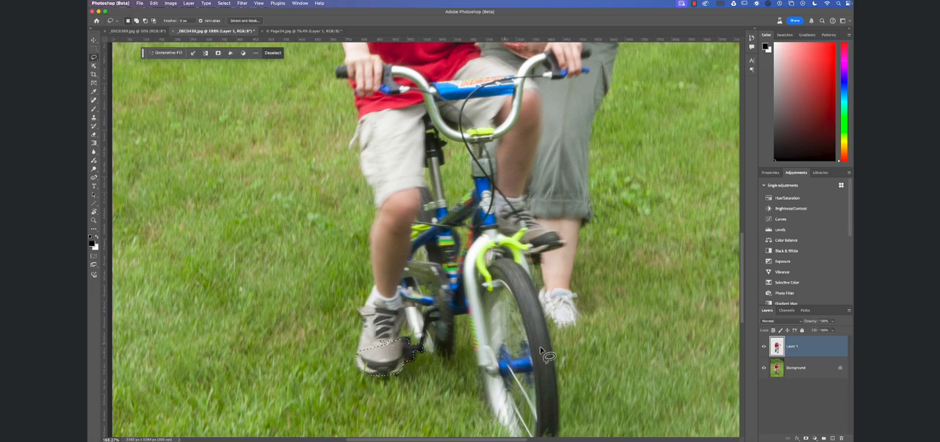
click(799, 372)
key(super+j)
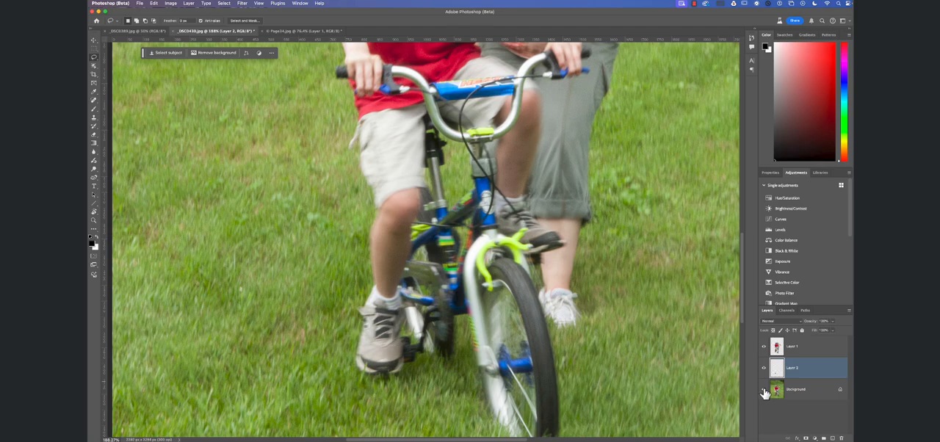
Compare the cutout with the Background and Layer 2 hidden and shown, leaving only the cutout layers visible over the whole image.
click(764, 391)
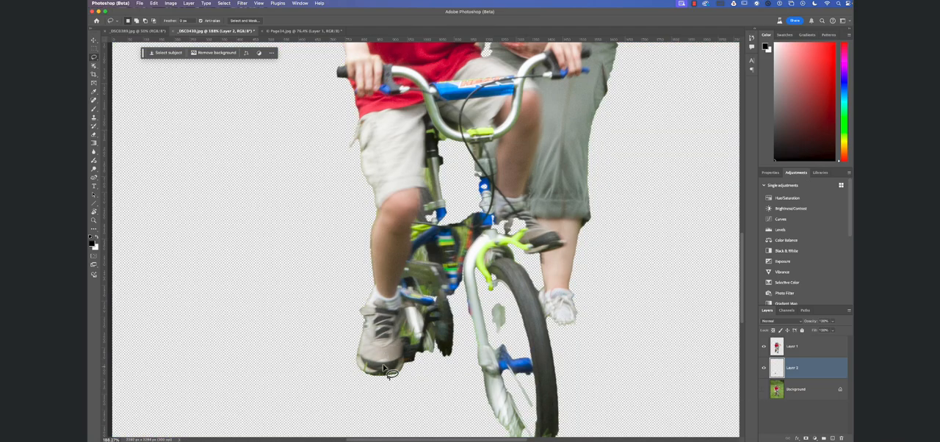
click(765, 372)
click(764, 370)
click(764, 390)
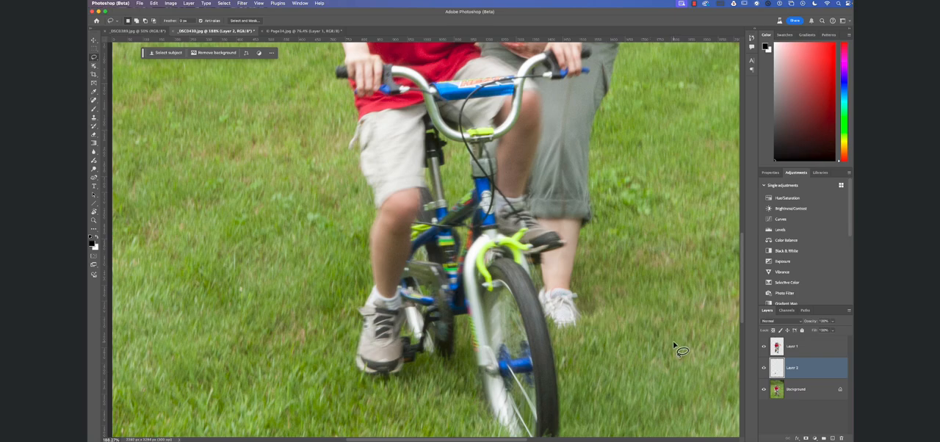
key(super+minus)
key(super+minus)
key(super+minus)
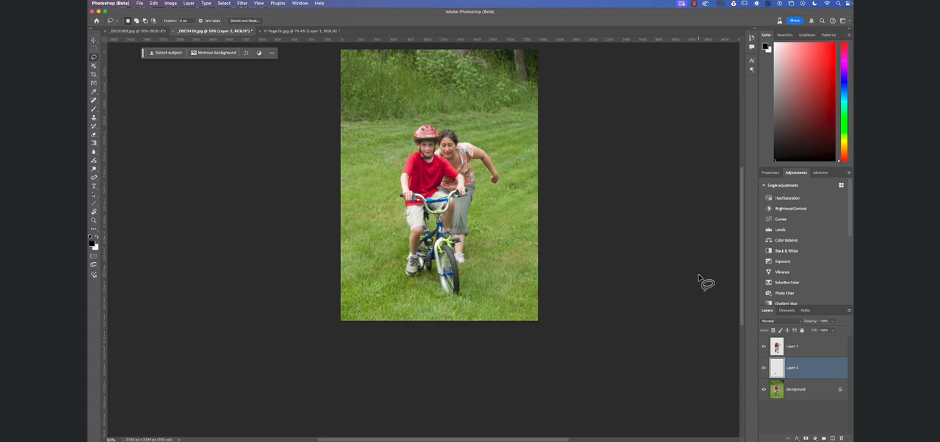
click(764, 390)
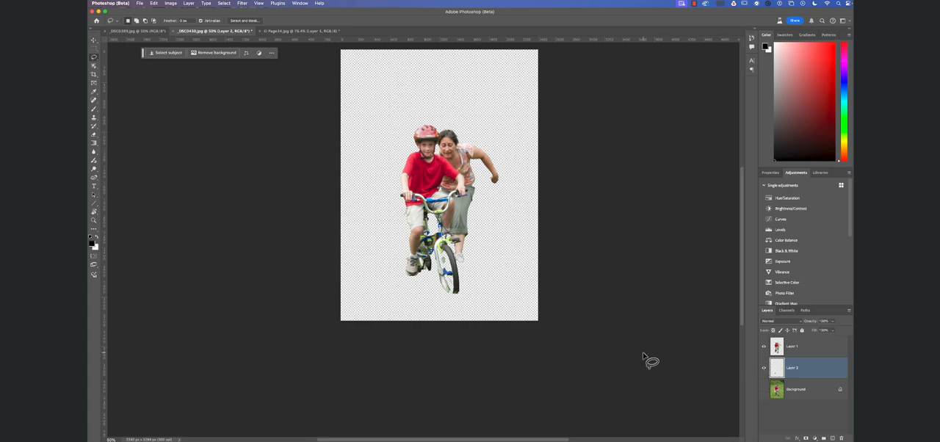
Switch to the _DSC0389.jpg toddler portrait and activate the Object Selection tool.
click(140, 31)
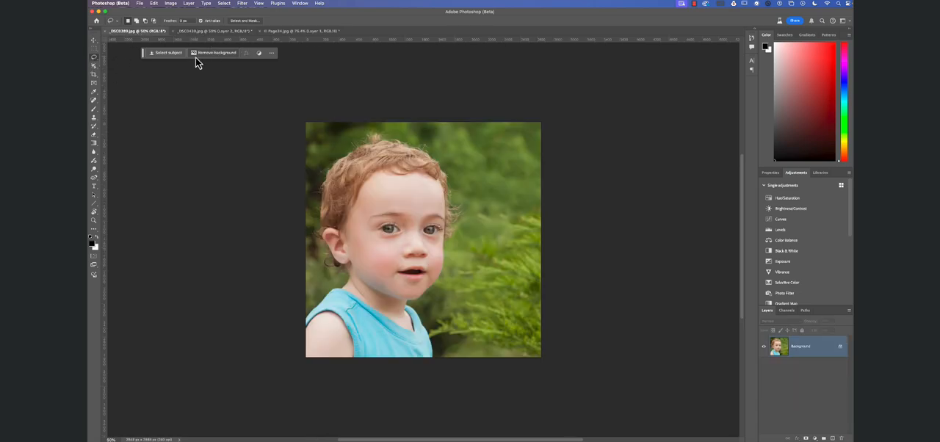
key(w)
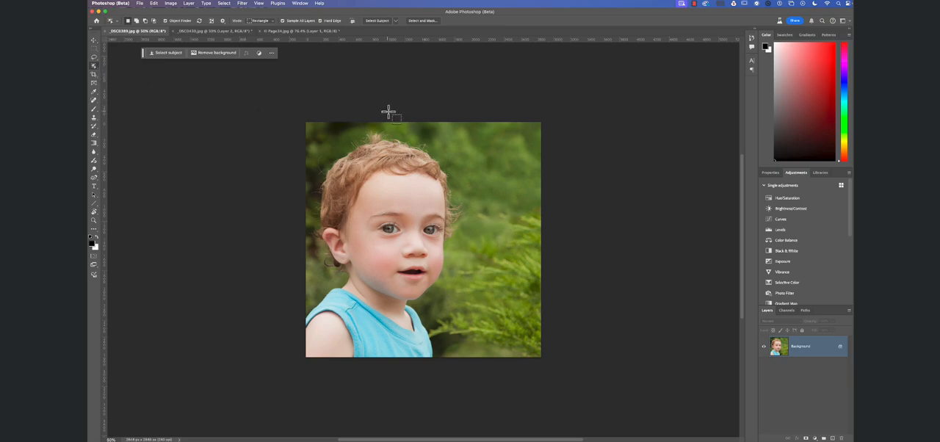
Try to select the toddler's head by framing it with an Object Selection rectangle, and clear the selection.
drag(455, 138, 312, 288)
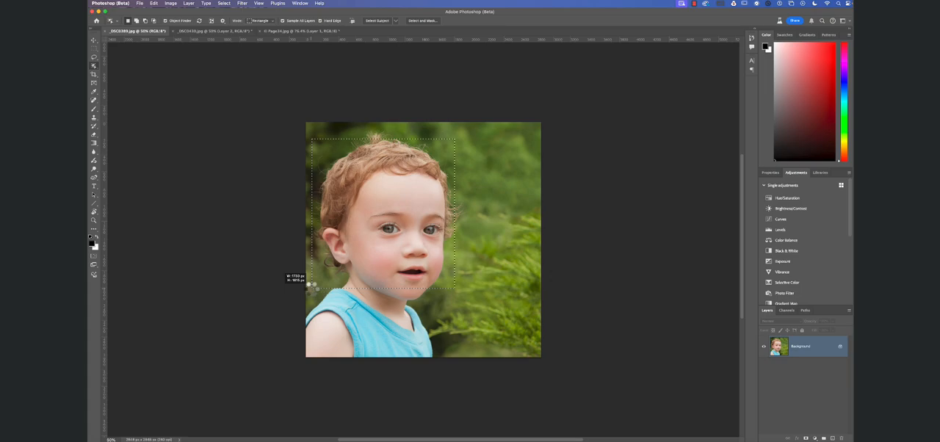
drag(309, 290, 309, 289)
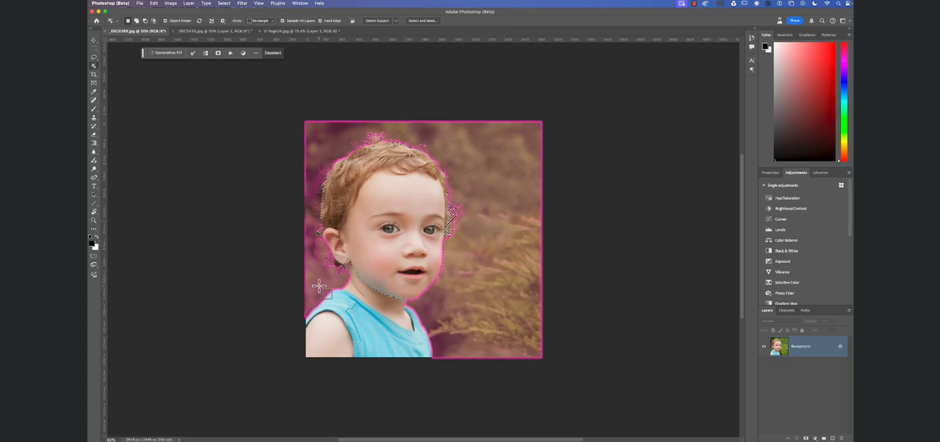
key(super+d)
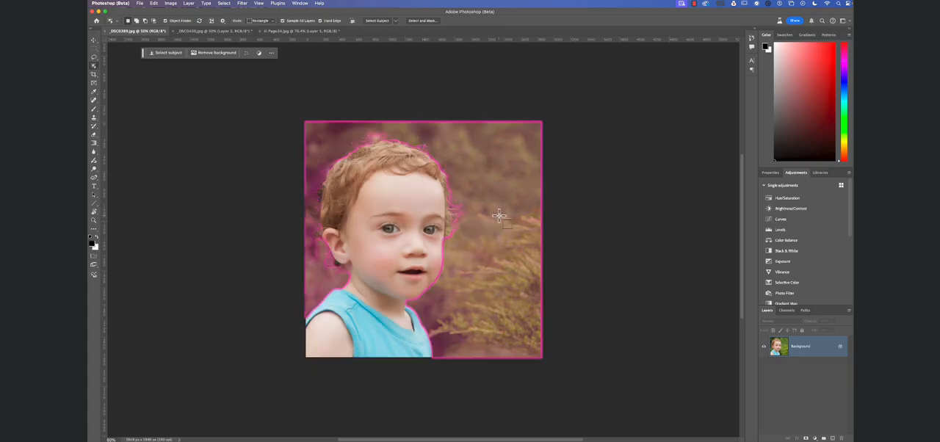
Select the whole toddler with Object Finder and open the selection in Select and Mask, close up on the hair.
click(383, 213)
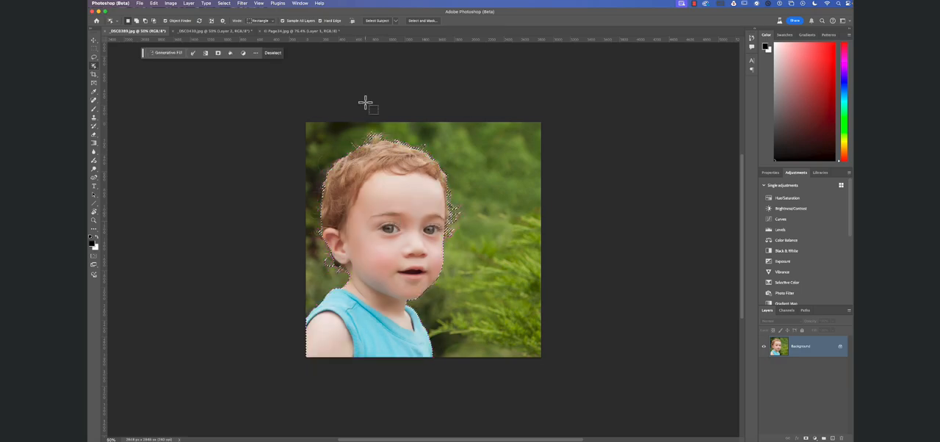
click(428, 21)
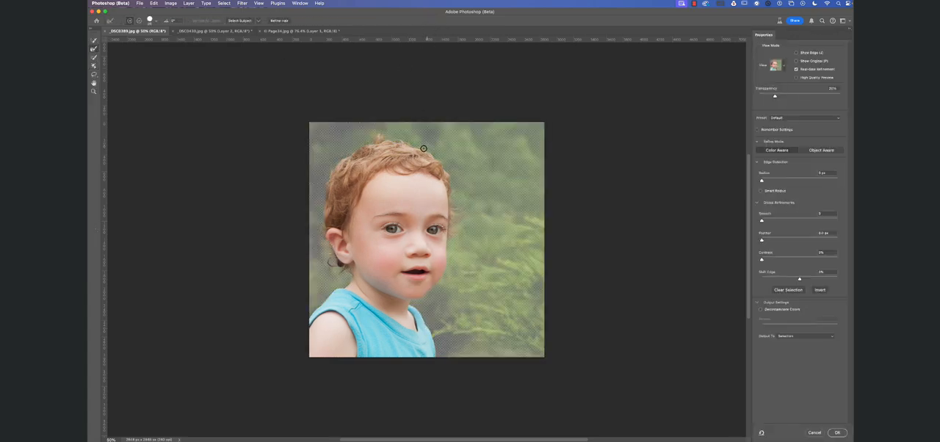
key(super+space)
mouse_move(425, 151)
mouse_down()
mouse_move(451, 168)
mouse_move(442, 168)
mouse_up()
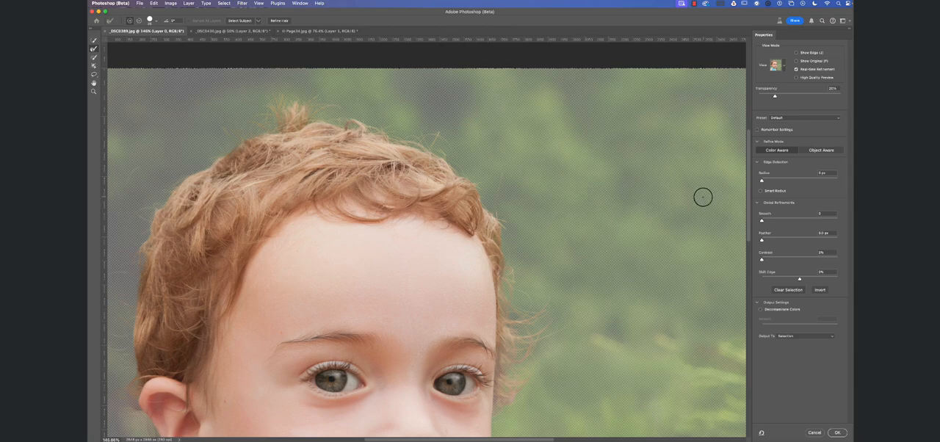
Preview the hair mask in Black & White and set the view mode to On Layers.
click(784, 68)
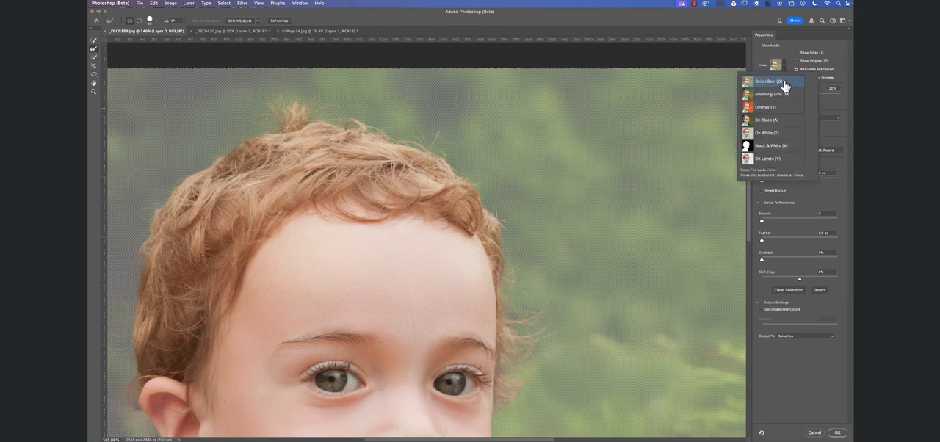
click(746, 146)
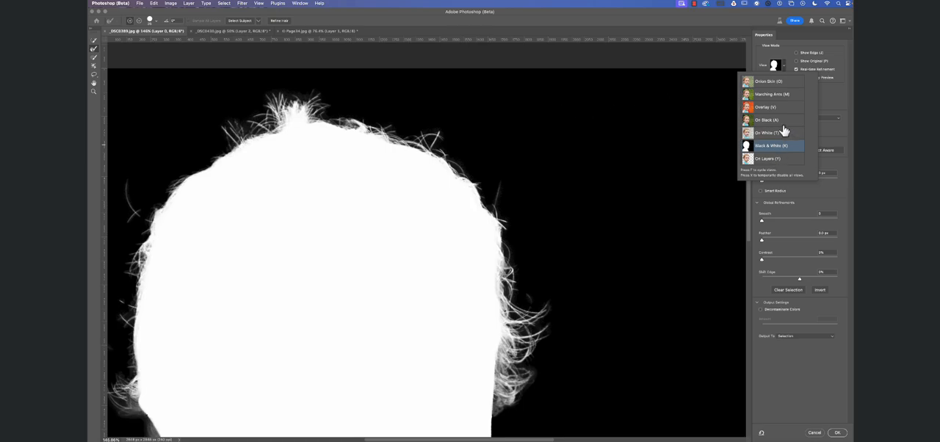
click(750, 160)
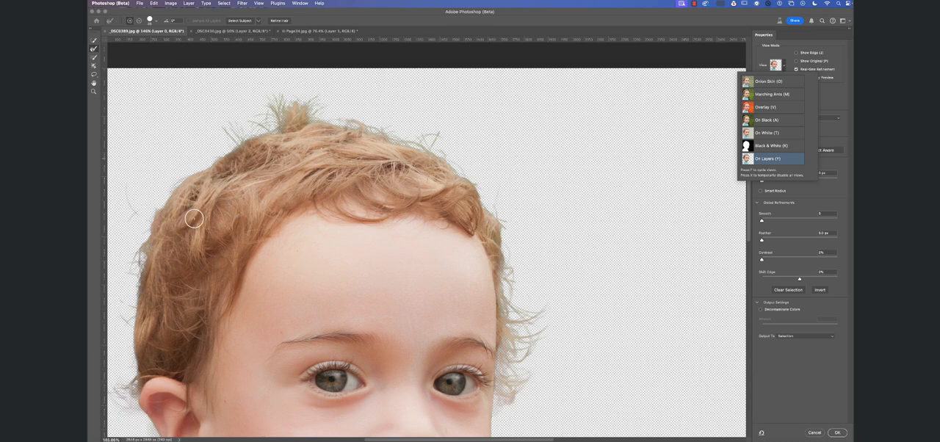
click(131, 241)
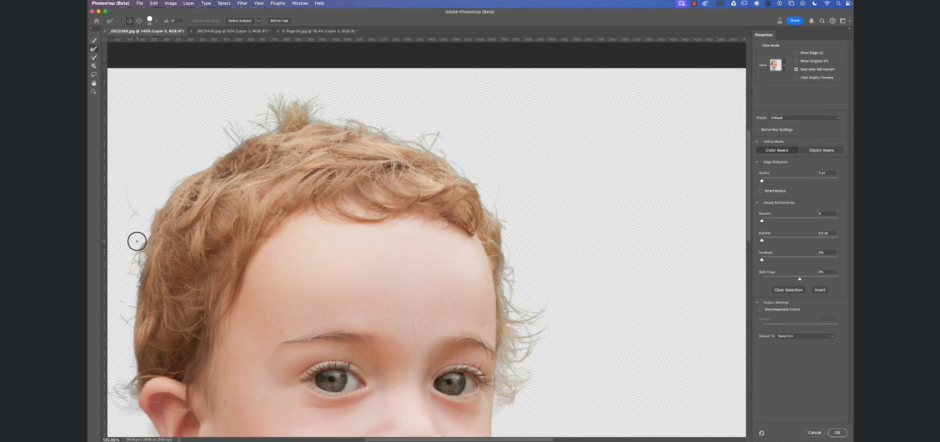
Enlarge the Refine Edge Brush and paint around the toddler's hair from the back of the head to the far side.
key(bracketright)
key(bracketright)
key(bracketright)
key(bracketright)
key(bracketright)
key(bracketright)
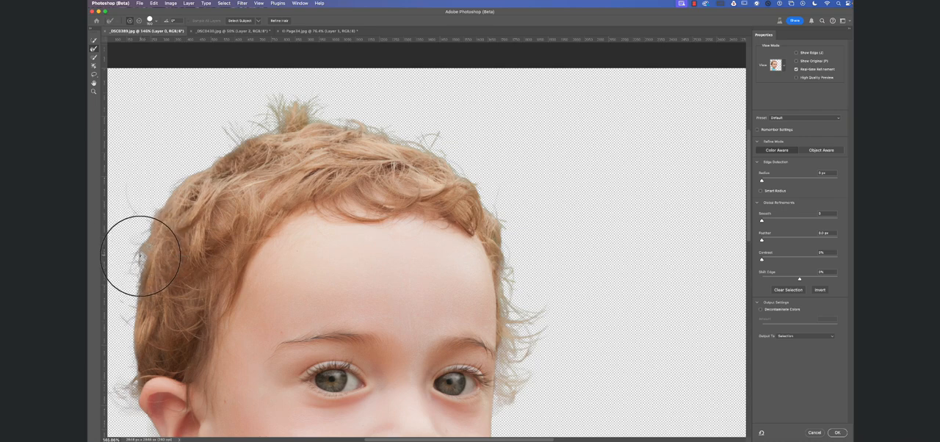
mouse_move(160, 204)
mouse_down()
mouse_move(240, 143)
mouse_move(231, 144)
mouse_move(252, 123)
mouse_move(228, 136)
mouse_move(217, 128)
mouse_move(249, 108)
mouse_move(320, 96)
mouse_move(352, 111)
mouse_move(344, 115)
mouse_move(401, 125)
mouse_move(523, 204)
mouse_move(500, 205)
mouse_move(511, 244)
mouse_move(497, 205)
mouse_move(507, 228)
mouse_move(489, 231)
mouse_move(520, 251)
mouse_move(509, 244)
mouse_move(506, 386)
mouse_move(517, 406)
mouse_move(535, 303)
mouse_move(522, 275)
mouse_move(524, 377)
mouse_move(531, 284)
mouse_move(507, 275)
mouse_up()
key(bracketleft)
key(bracketleft)
key(bracketleft)
key(bracketright)
key(bracketright)
key(bracketright)
key(bracketright)
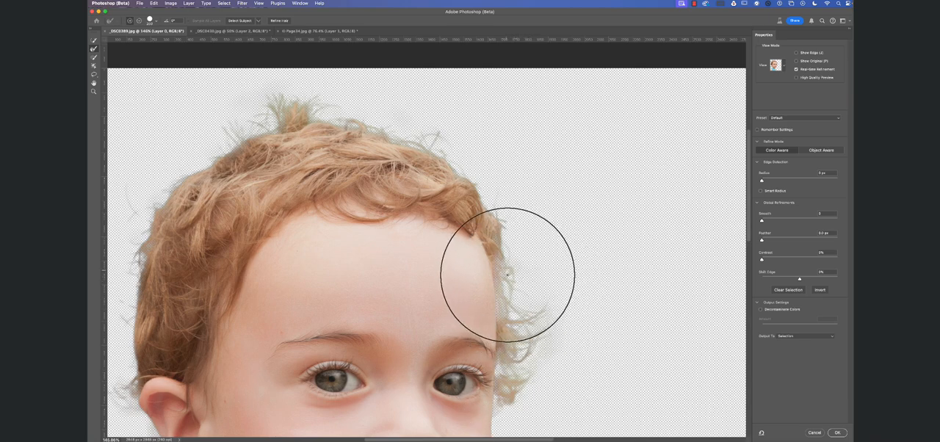
Try Decontaminate Colors with an extra Refine Edge stroke along the back of the hair, and undo both.
click(761, 309)
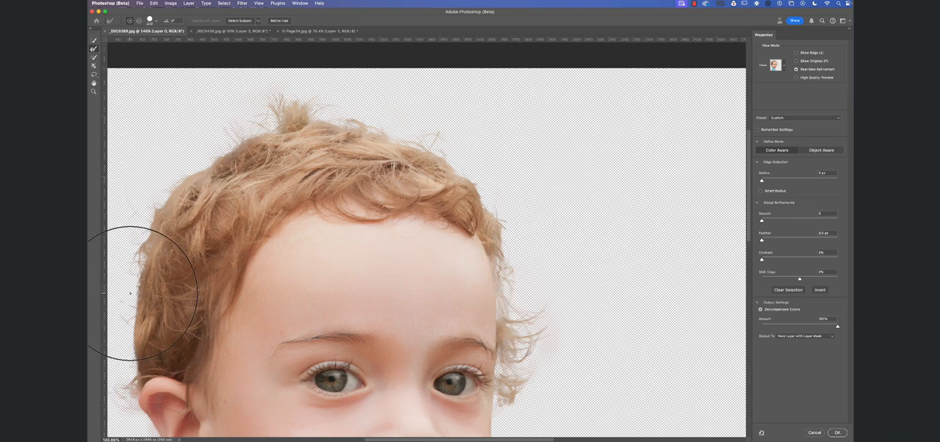
drag(133, 292, 120, 352)
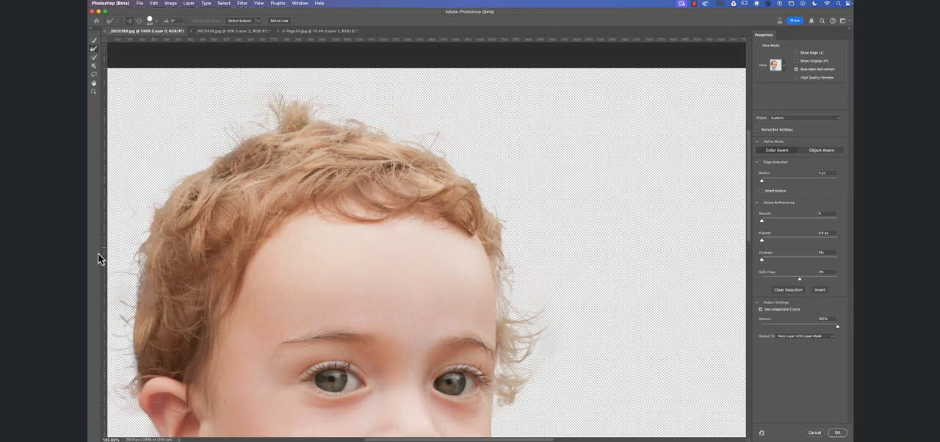
key(super+z)
key(super+z)
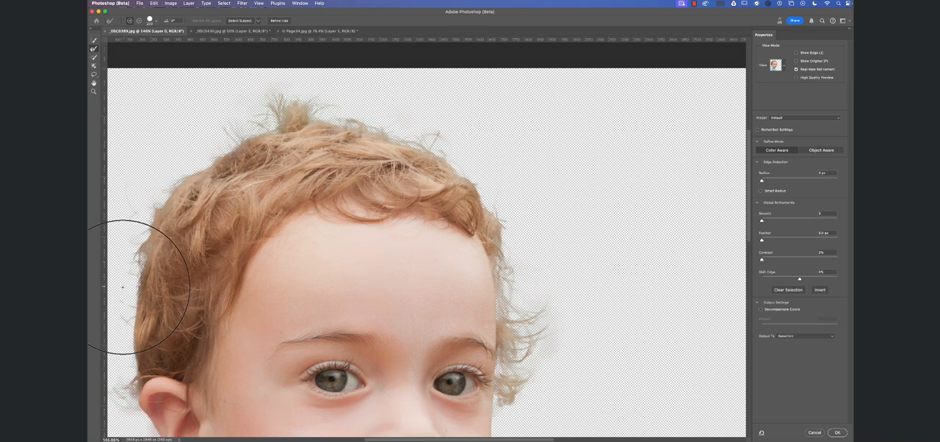
Refine the back edge of the hair with a smaller Refine Edge Brush, and brush the hair inside it with Quick Selection.
key(super+1)
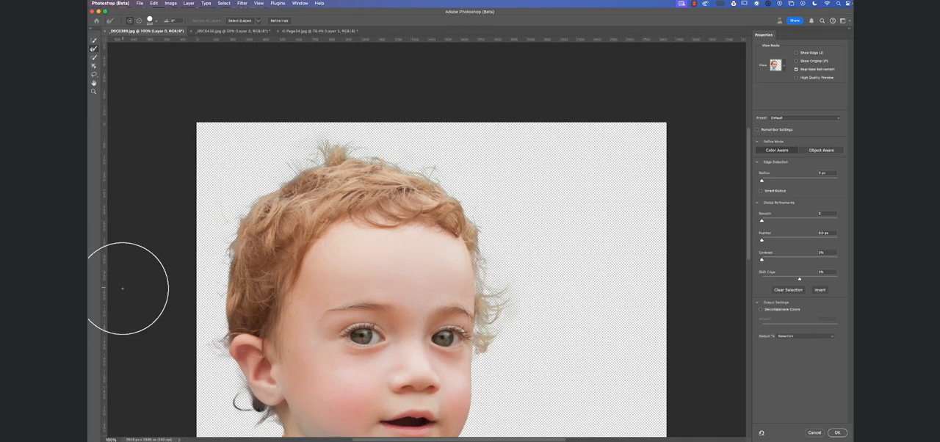
key(bracketleft)
key(bracketleft)
key(bracketleft)
key(bracketleft)
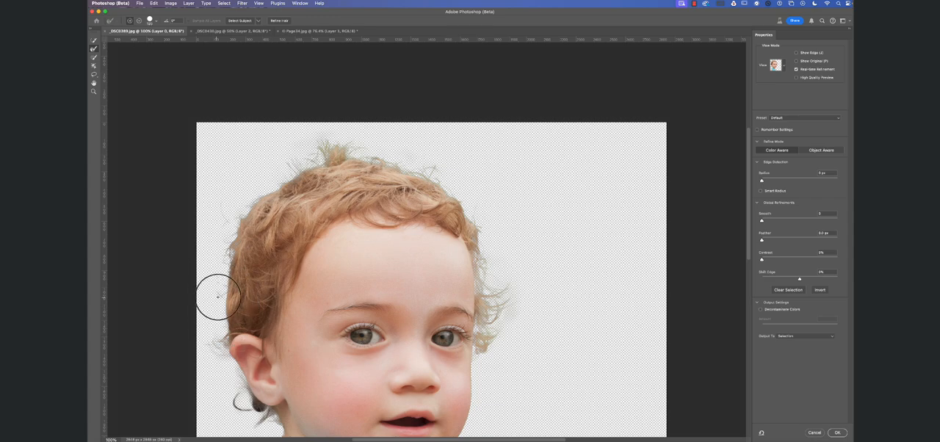
mouse_move(221, 288)
mouse_down()
mouse_move(218, 328)
mouse_move(224, 263)
mouse_move(216, 294)
mouse_move(222, 271)
mouse_up()
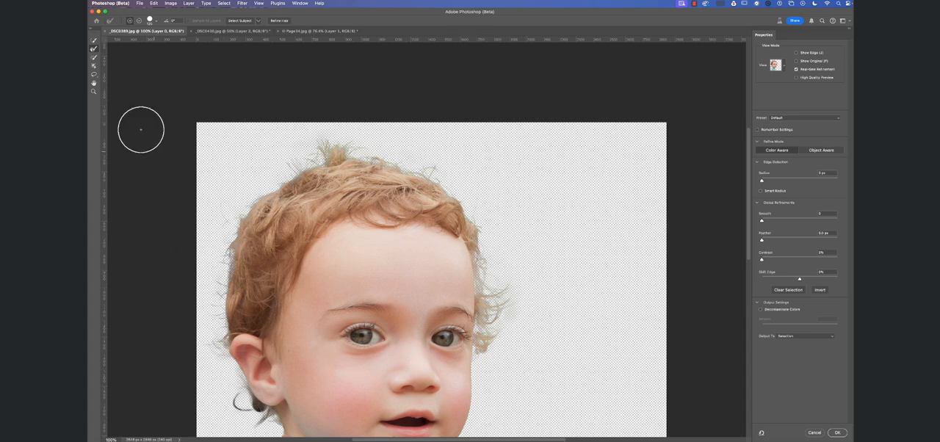
click(94, 41)
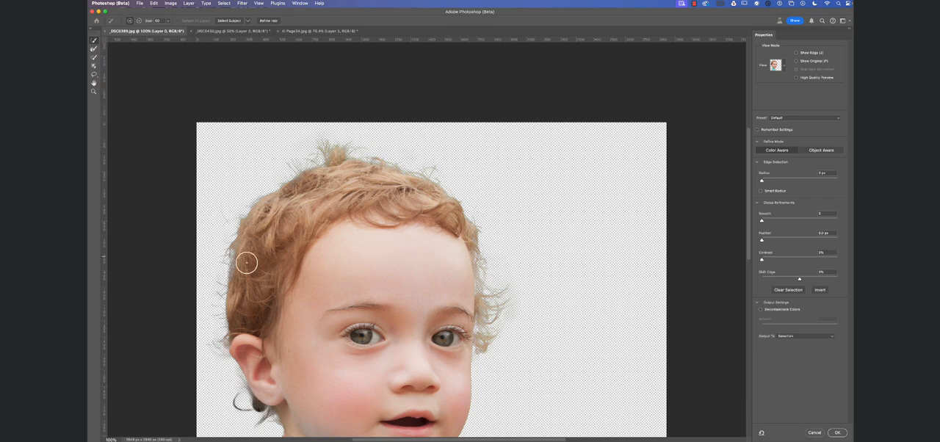
mouse_move(247, 262)
mouse_down()
mouse_move(235, 260)
mouse_move(236, 283)
mouse_move(247, 238)
mouse_up()
Output the refined selection to a New Layer with Layer Mask.
click(833, 337)
click(828, 358)
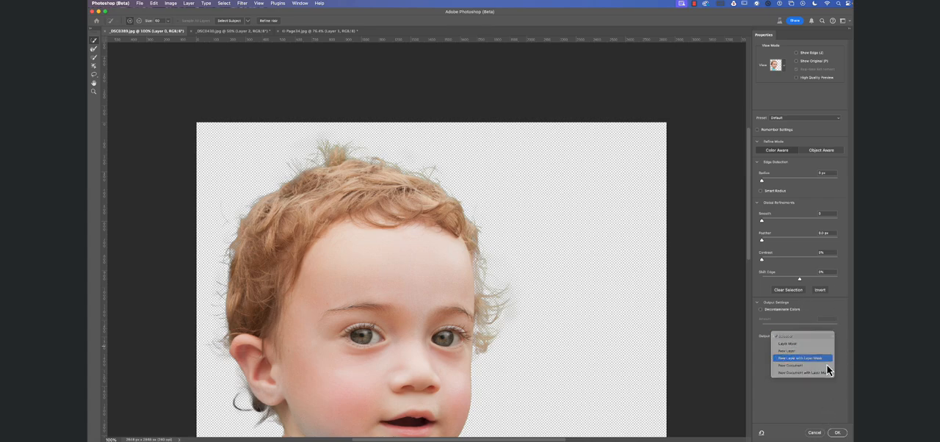
click(837, 433)
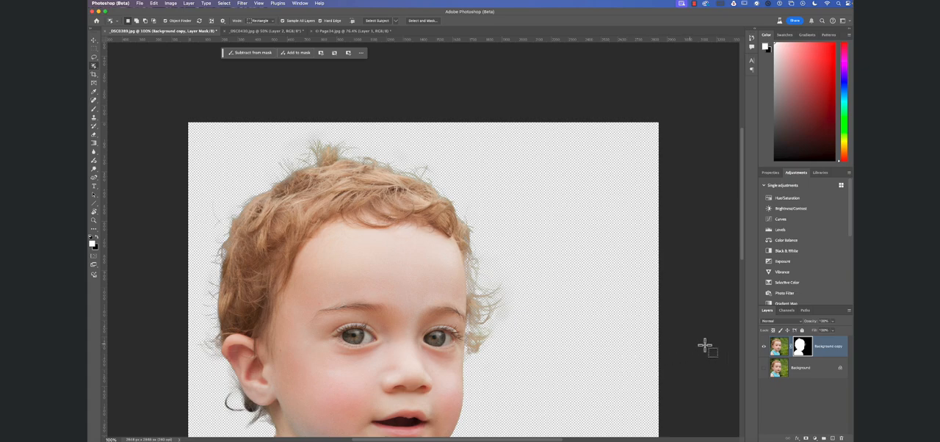
Compare the masked toddler with the original by showing and hiding the Background layer.
click(765, 369)
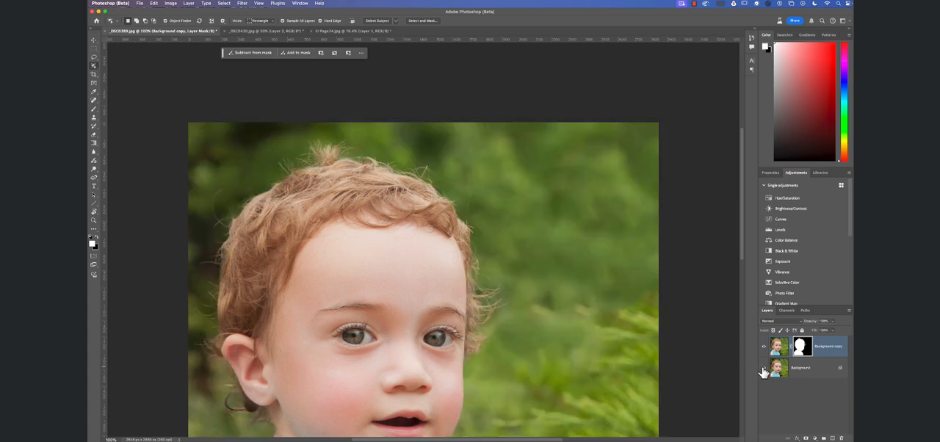
click(765, 370)
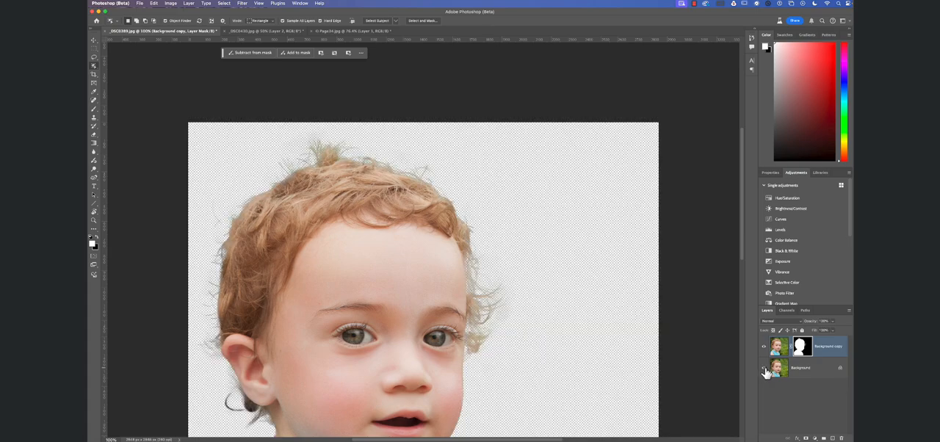
click(765, 370)
click(764, 369)
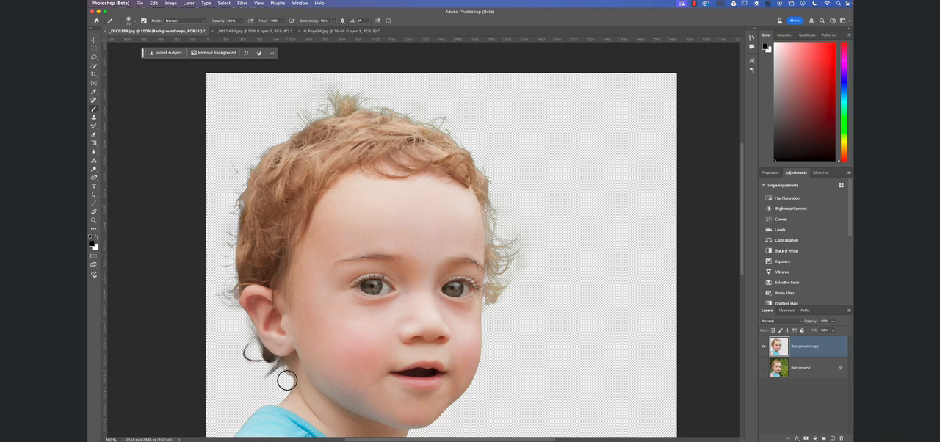
Hide the Background copy layer, show Background, and open a fresh selection of the toddler on it in Select and Mask.
click(763, 346)
click(764, 367)
click(804, 367)
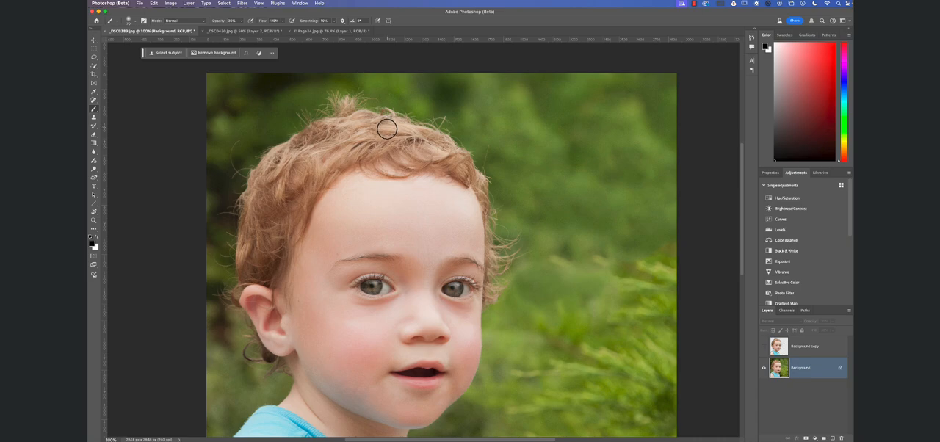
key(w)
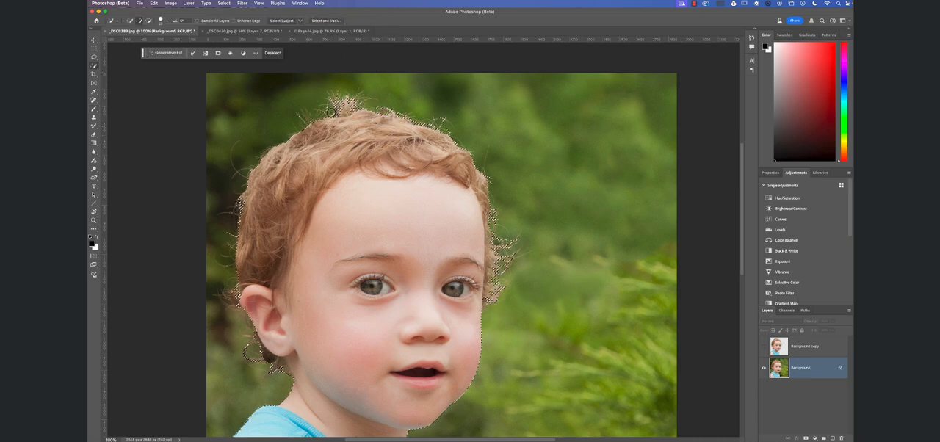
click(325, 20)
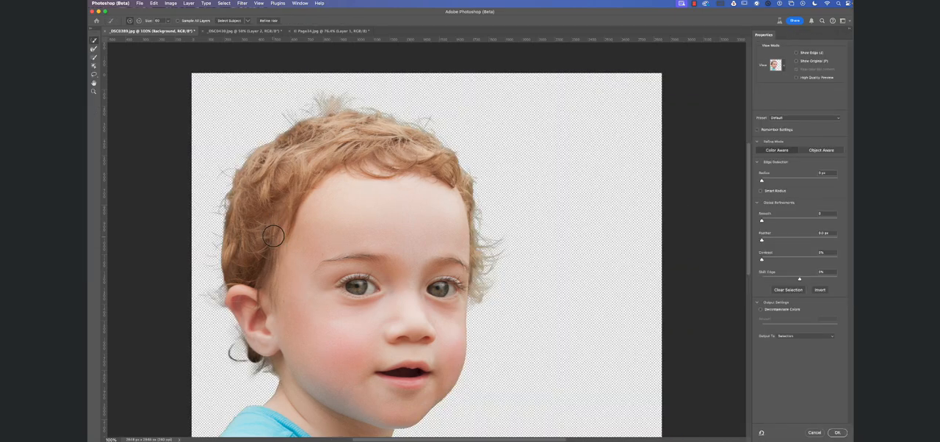
Brush the wisps of hair below the ear with a smaller Refine Edge Brush and accept the refined selection.
key(bracketright)
key(bracketright)
key(bracketright)
key(bracketright)
key(bracketright)
key(bracketright)
key(bracketright)
key(bracketright)
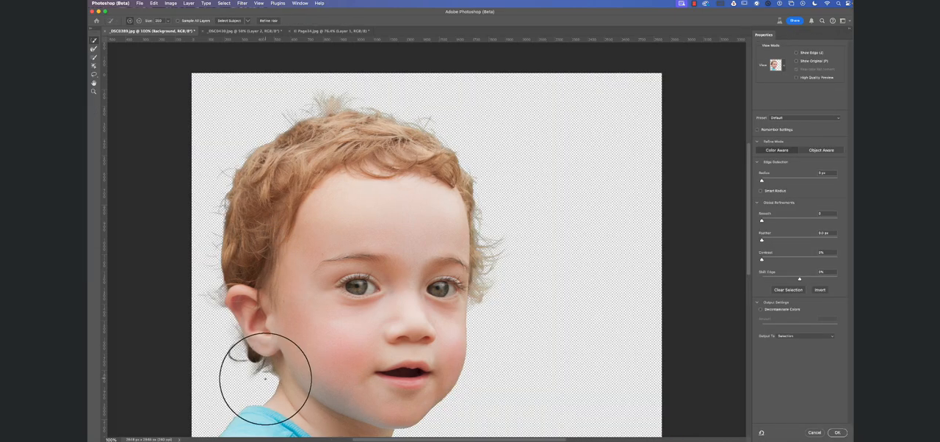
key(bracketleft)
key(bracketleft)
key(bracketleft)
key(bracketleft)
key(bracketleft)
click(94, 49)
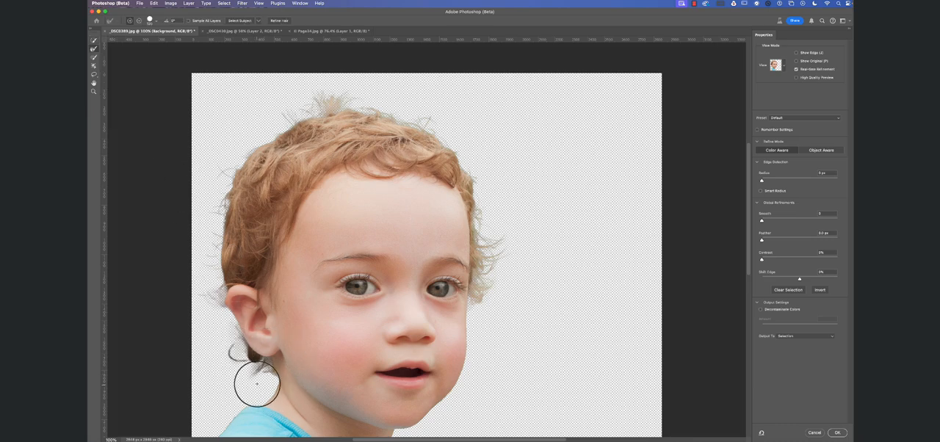
mouse_move(265, 380)
mouse_down()
mouse_move(257, 368)
mouse_move(221, 388)
mouse_move(217, 351)
mouse_move(256, 372)
mouse_move(245, 385)
mouse_up()
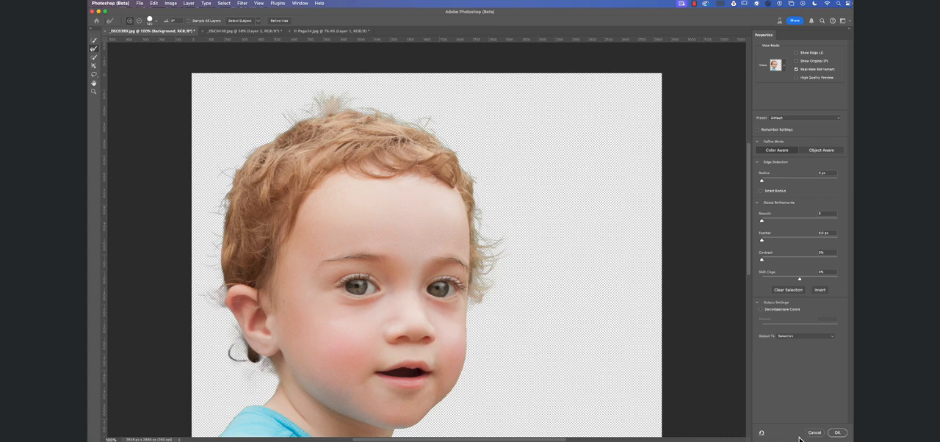
click(837, 434)
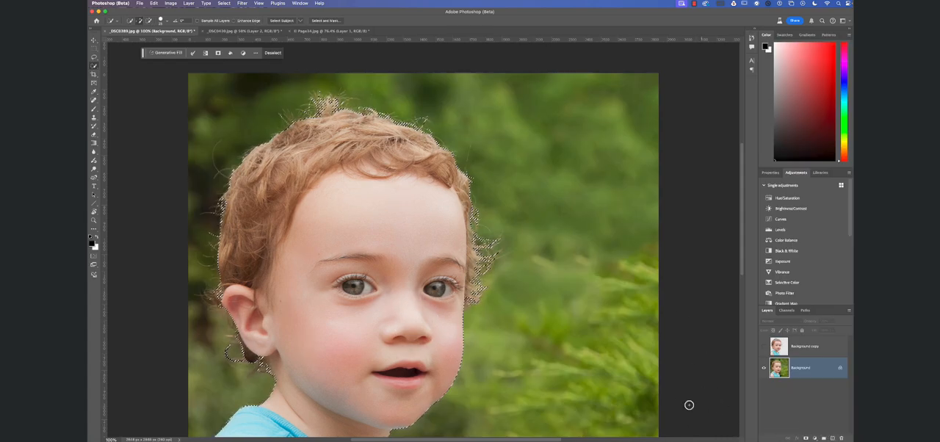
Copy the selected toddler to a new layer and show it together with Background copy, with the Background layer hidden.
key(super+j)
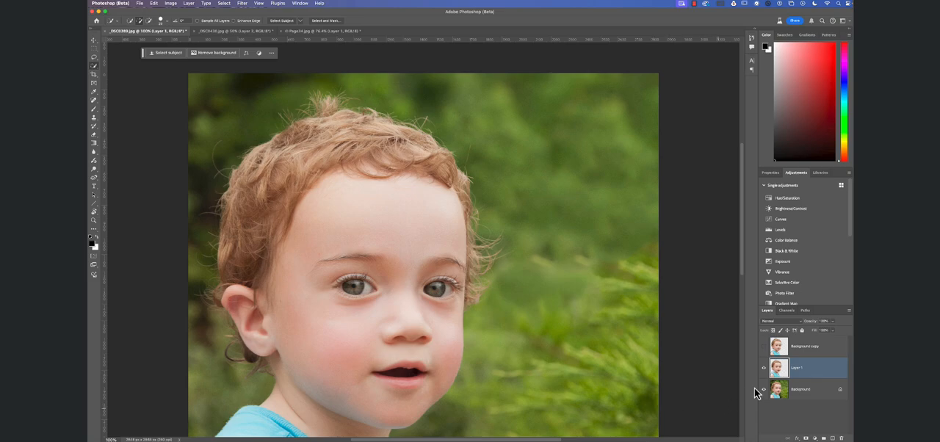
drag(763, 382, 763, 389)
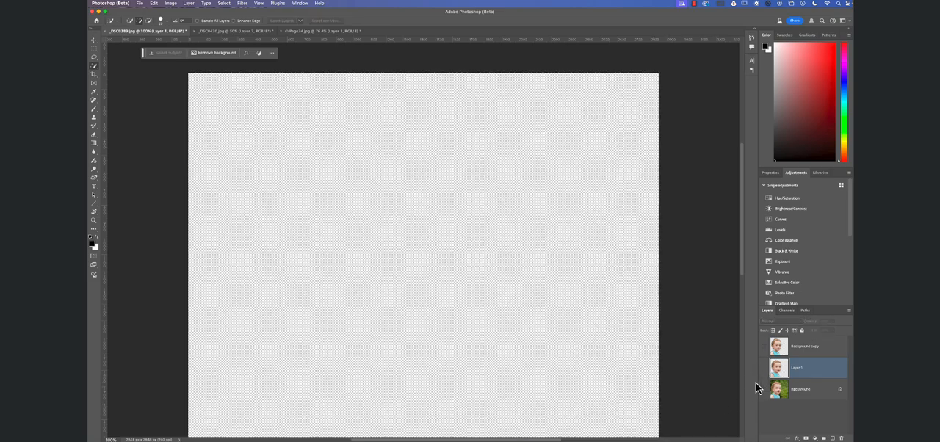
click(764, 367)
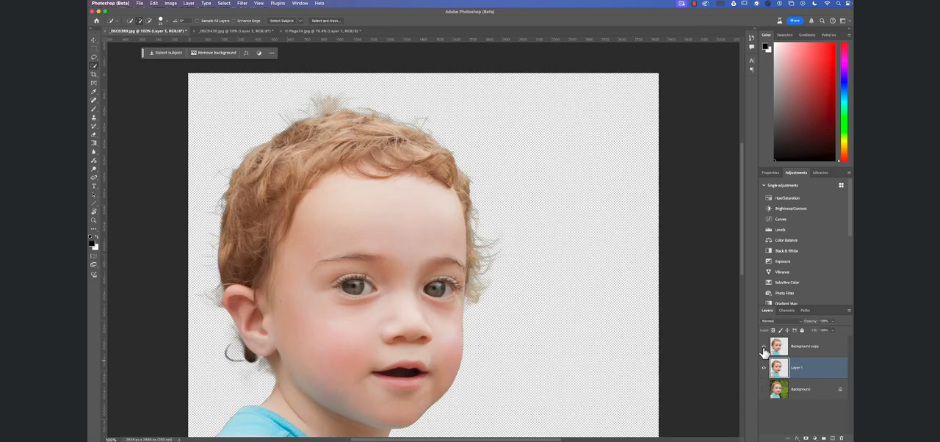
click(764, 346)
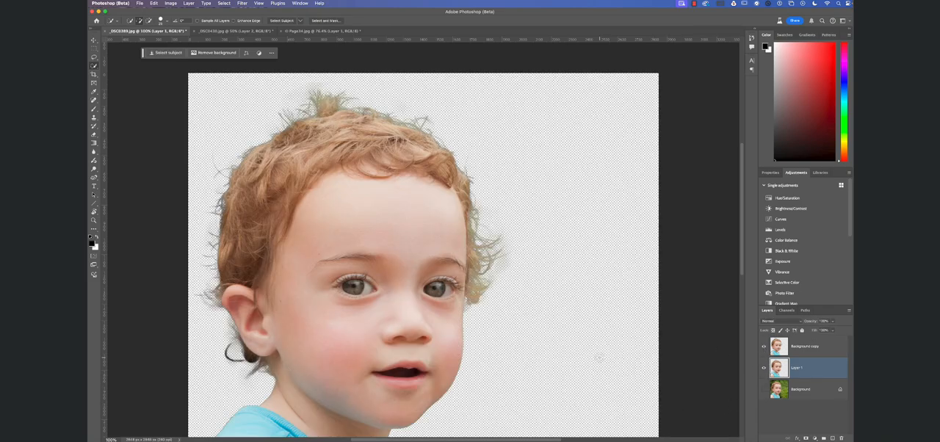
Merge the Background copy layer down into Layer 1.
click(804, 345)
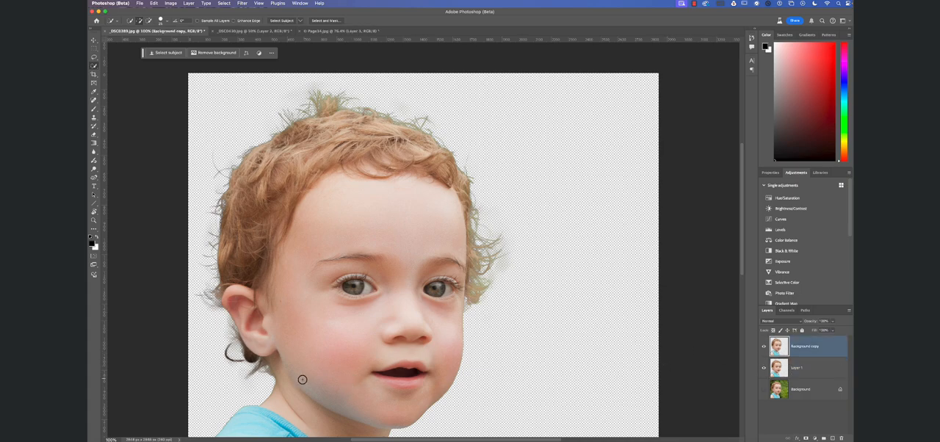
key(e)
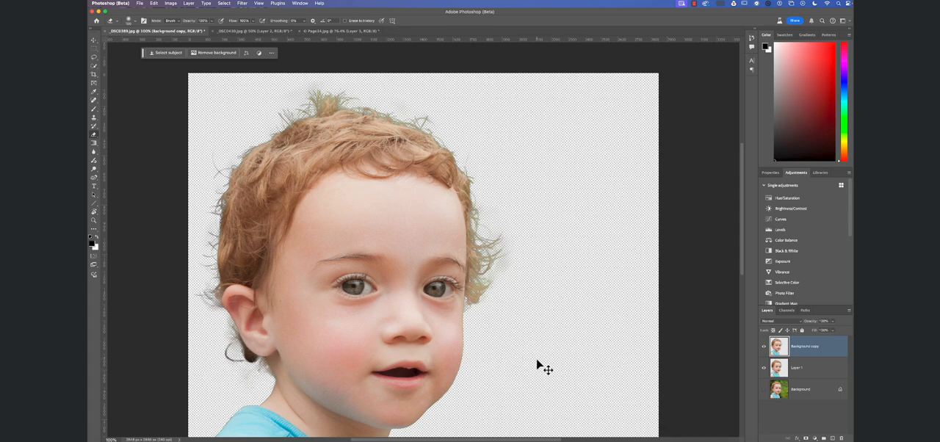
key(super+w)
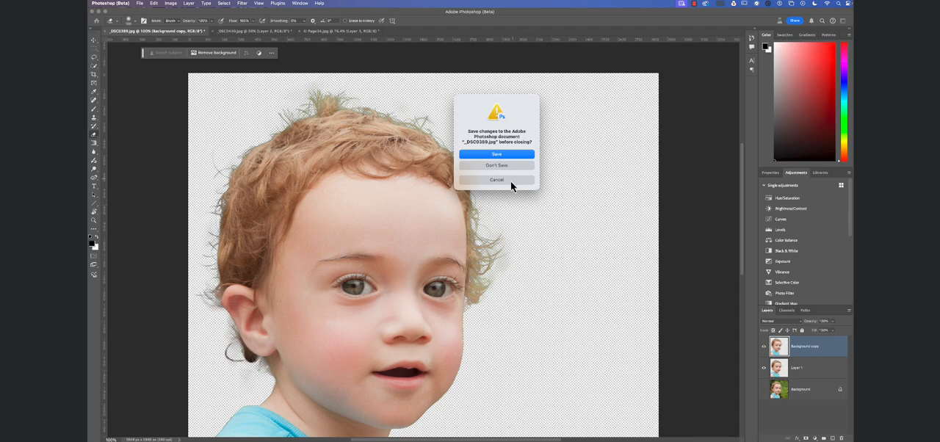
click(509, 180)
key(super+e)
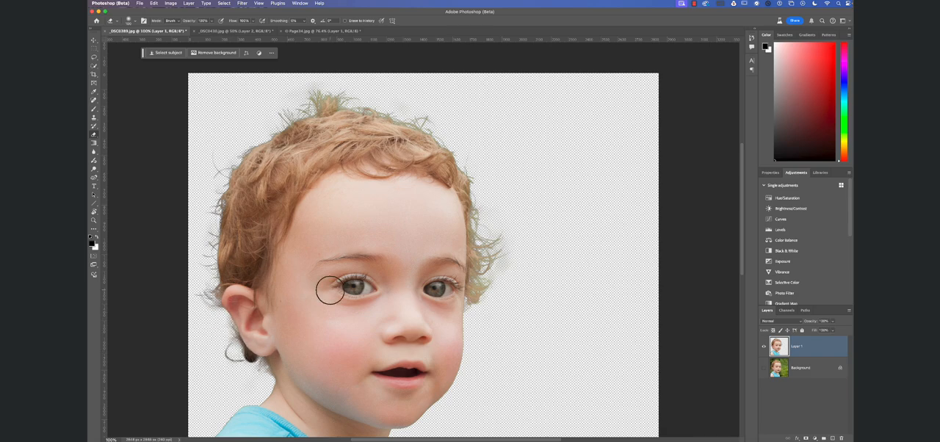
Erase the leftover background haze around the toddler's hair with the Eraser, adjusting its brush size.
key(bracketright)
key(bracketright)
key(bracketright)
key(bracketright)
key(bracketright)
key(bracketright)
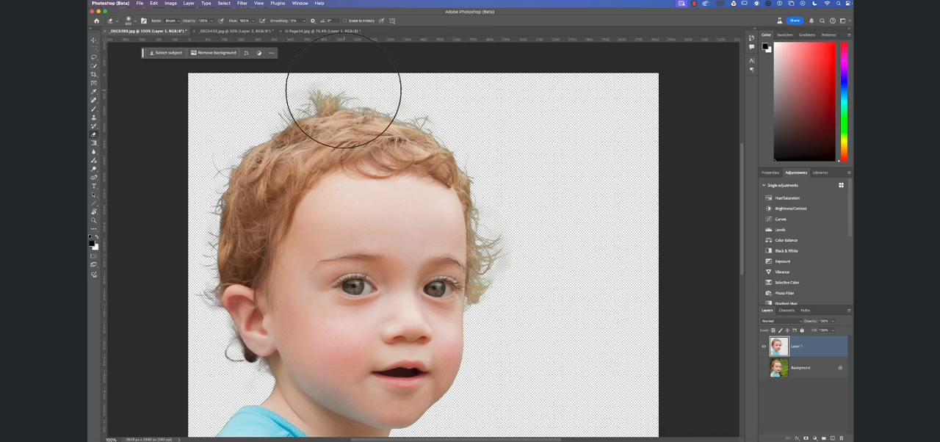
key(bracketleft)
key(bracketleft)
key(bracketleft)
key(bracketleft)
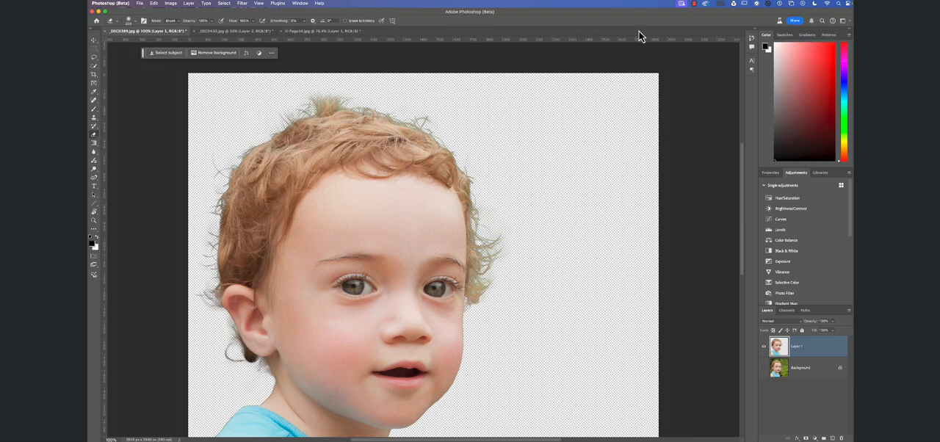
Switch to the Lasso tool and delete the merged toddler layer above Background.
click(692, 3)
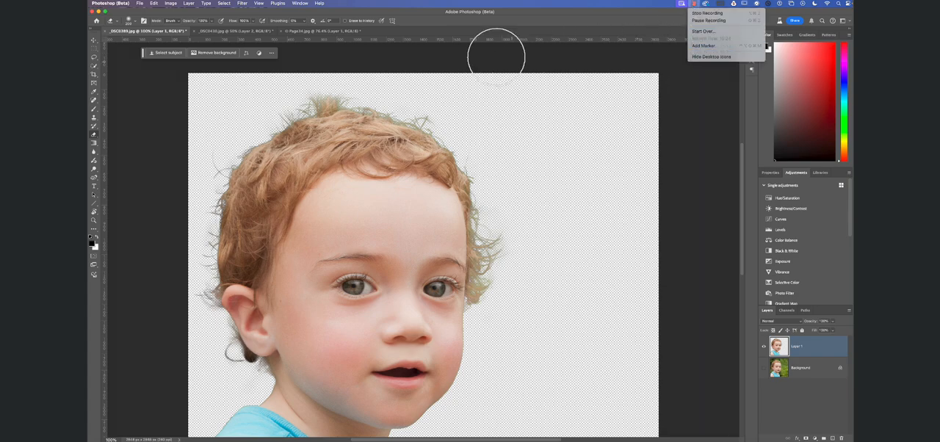
click(94, 59)
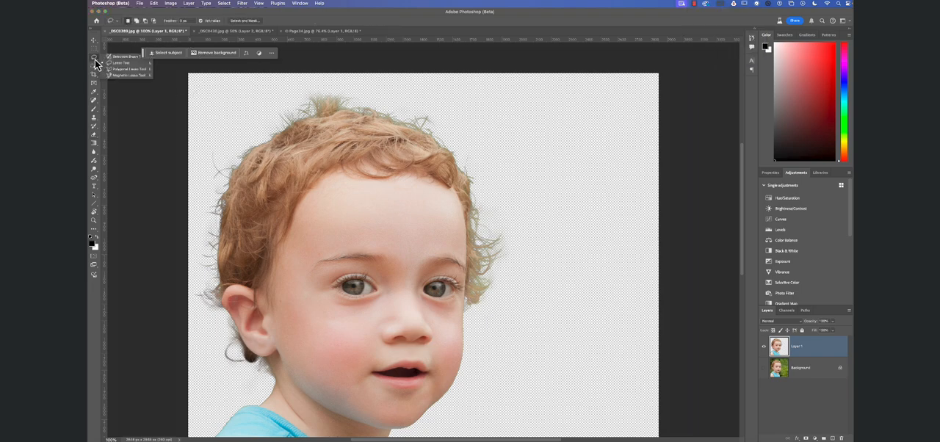
click(94, 60)
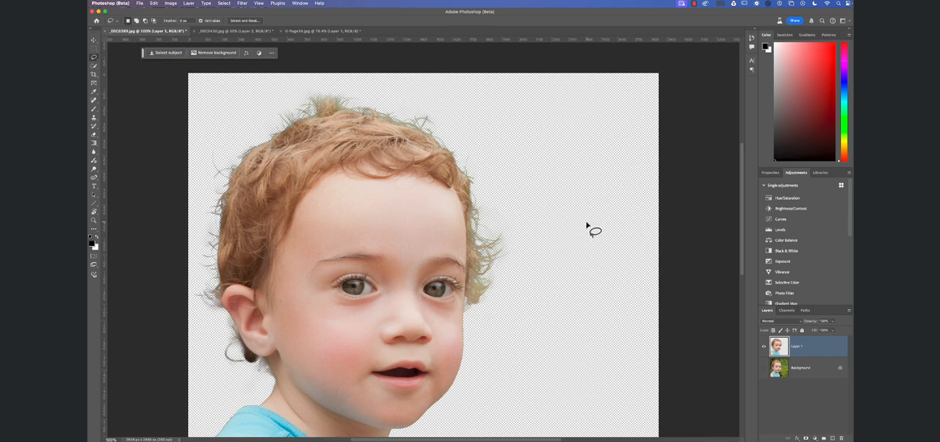
drag(779, 350, 841, 438)
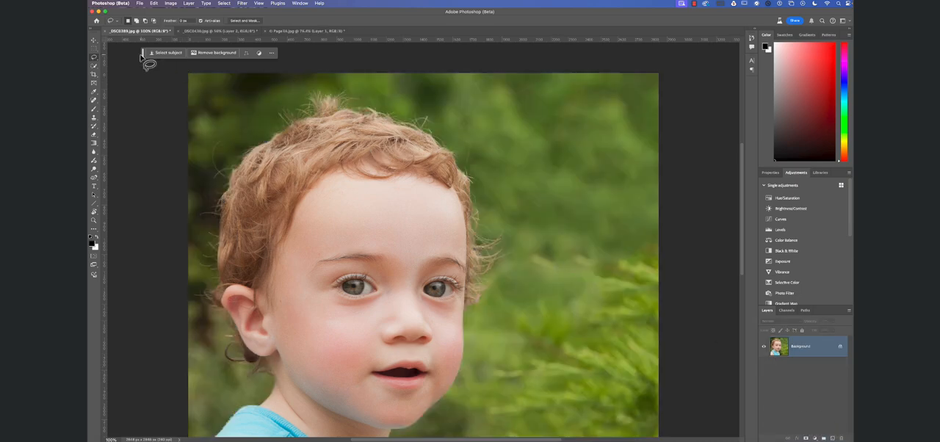
Move the Contextual Task Bar beside the toddler's head and look up its visibility option.
drag(142, 58, 117, 101)
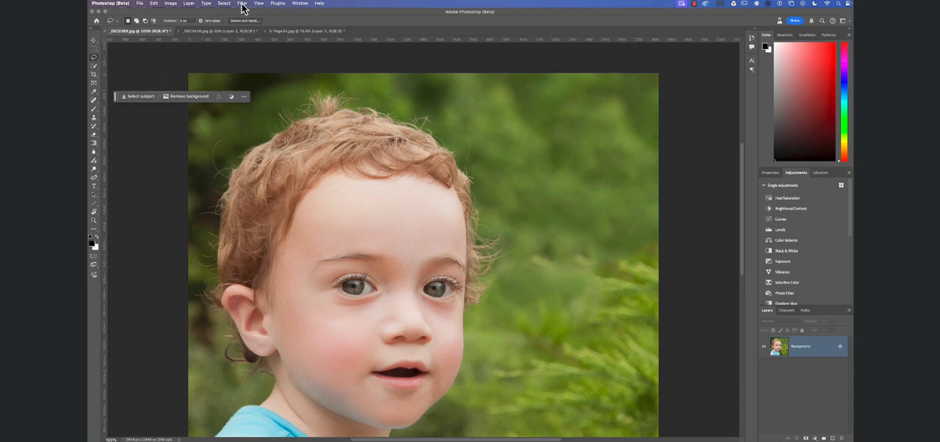
click(299, 8)
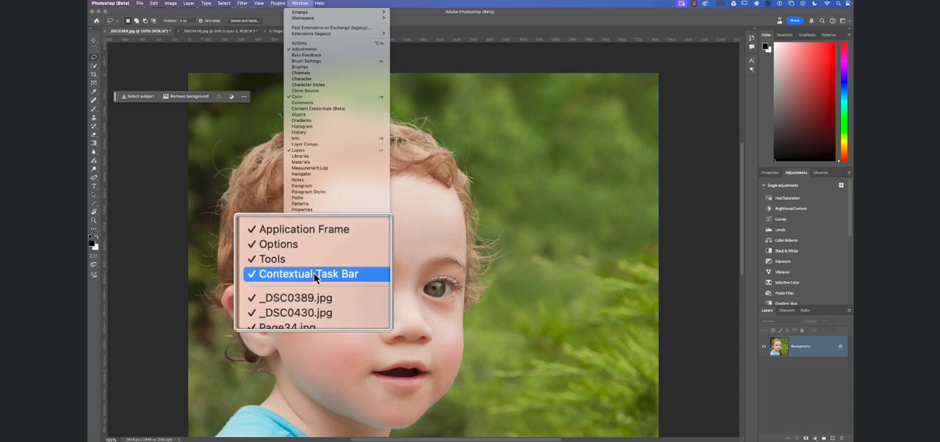
click(140, 97)
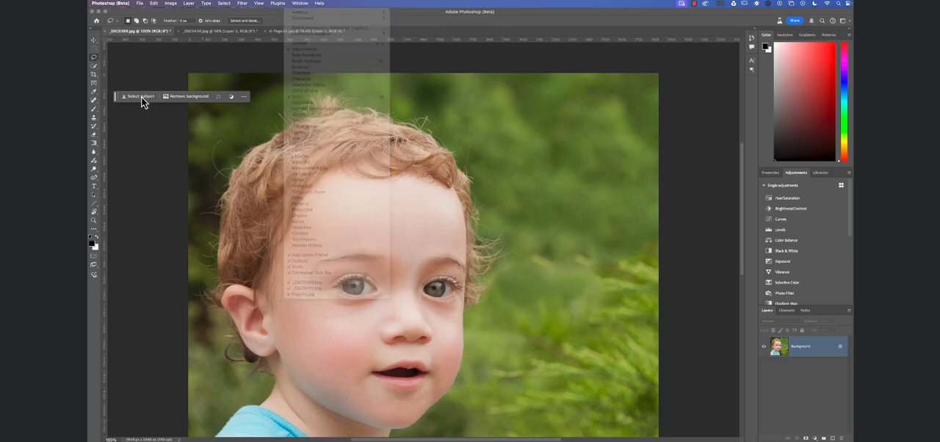
Select the toddler with Select Subject and copy the selection to a new layer, hiding the Background layer.
click(141, 97)
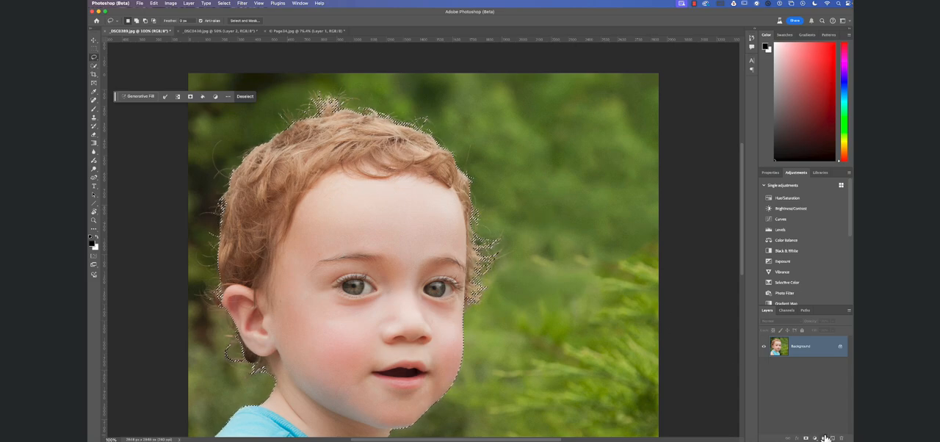
key(ctrl+j)
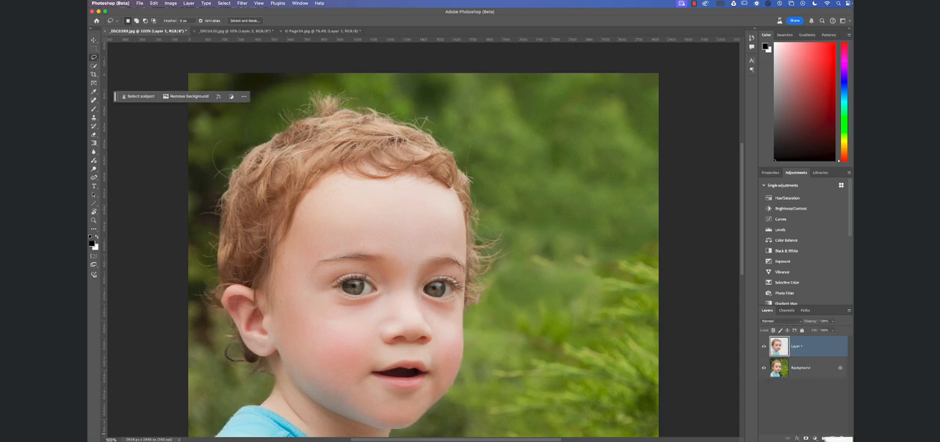
click(764, 367)
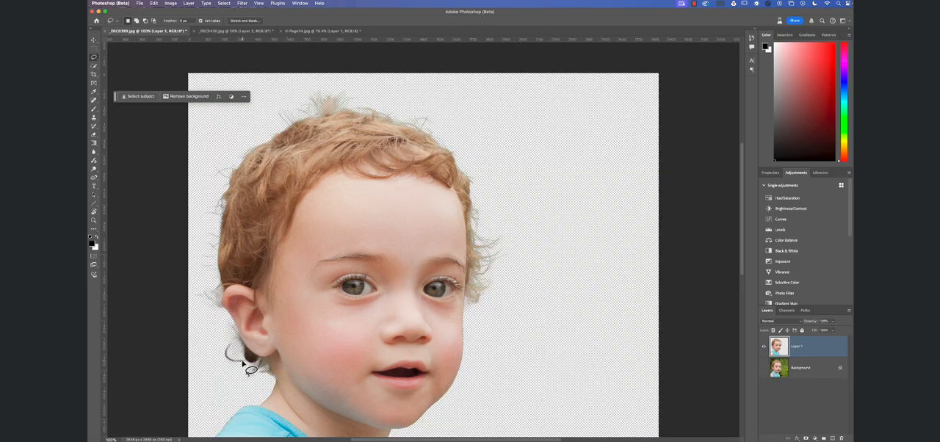
Erase the background residue around the hair wisps below the ear with a smaller Eraser brush.
key(e)
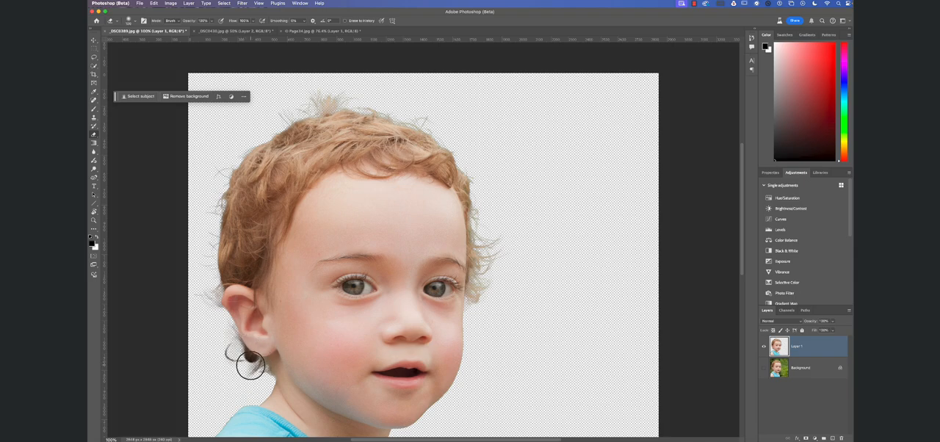
key(bracketleft)
key(bracketleft)
key(bracketleft)
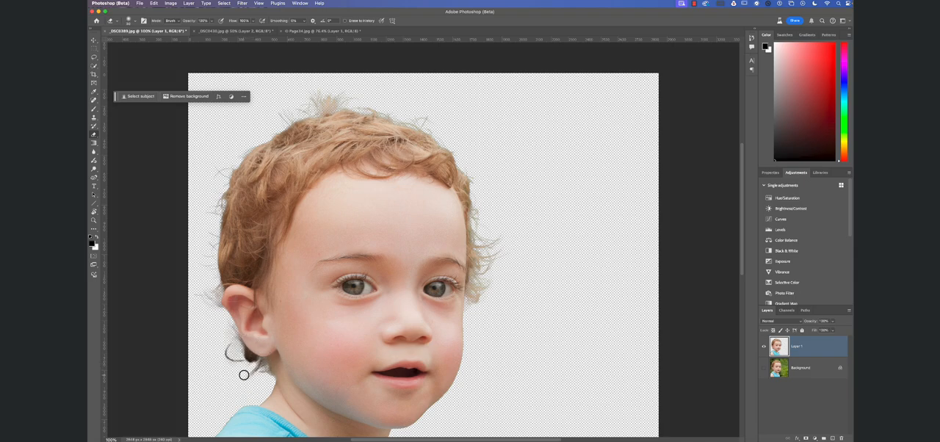